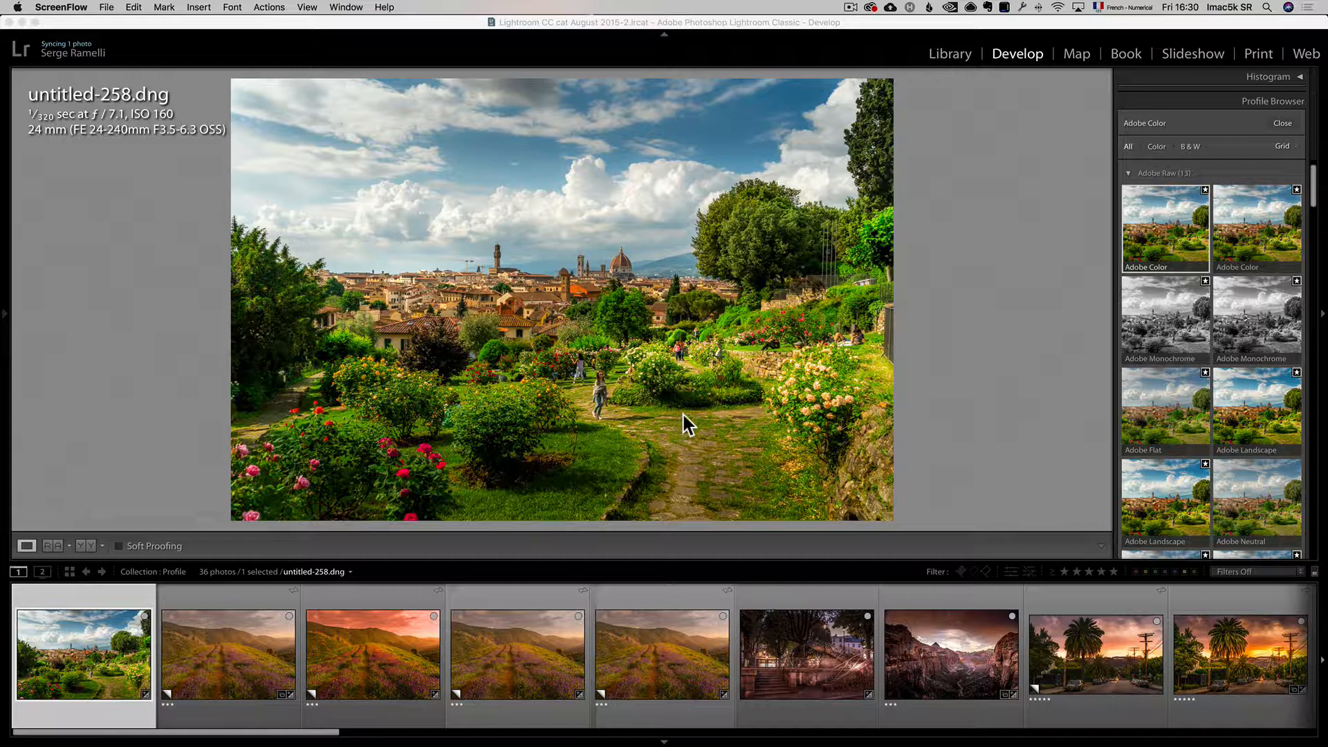
# Step: Try HSL adjustments on the garden photo, with orange saturation at +53 and green hue at -71, and reset them
pyautogui.click(1284, 124)
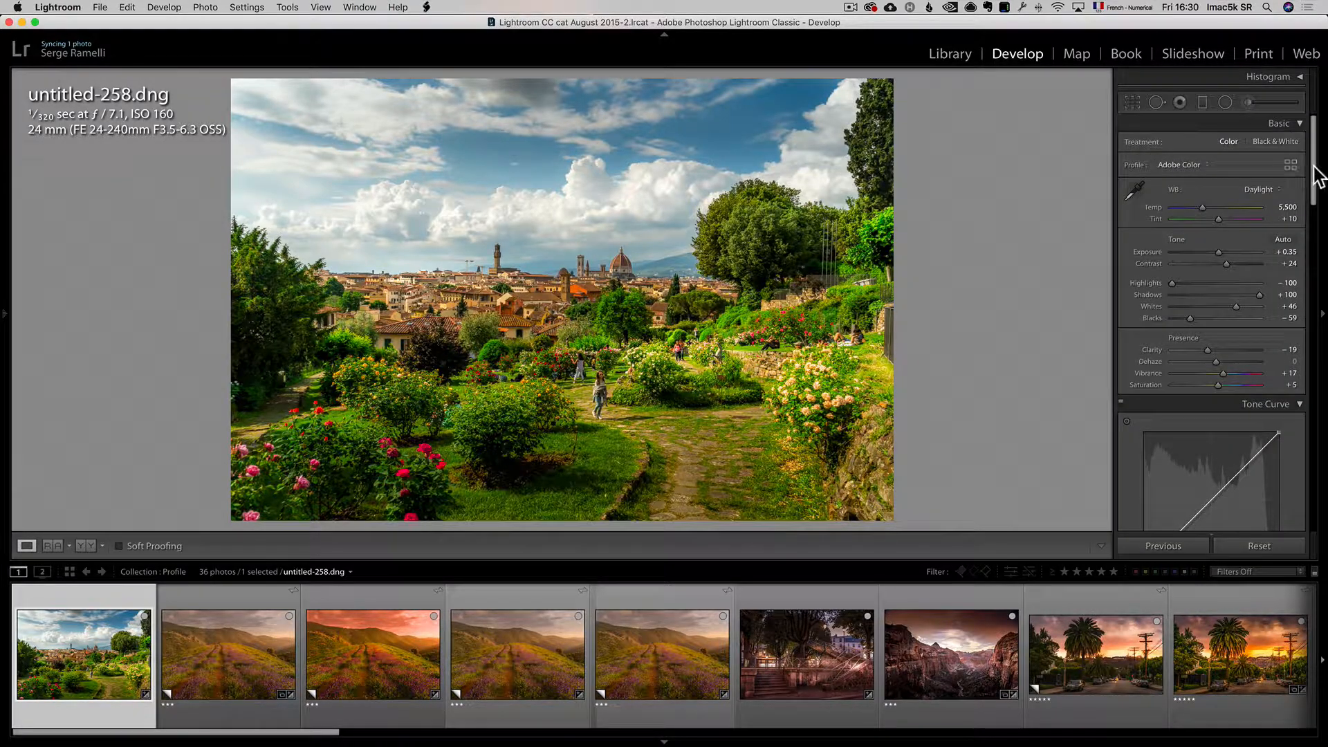
pyautogui.moveTo(1313, 166); pyautogui.dragTo(1313, 257)
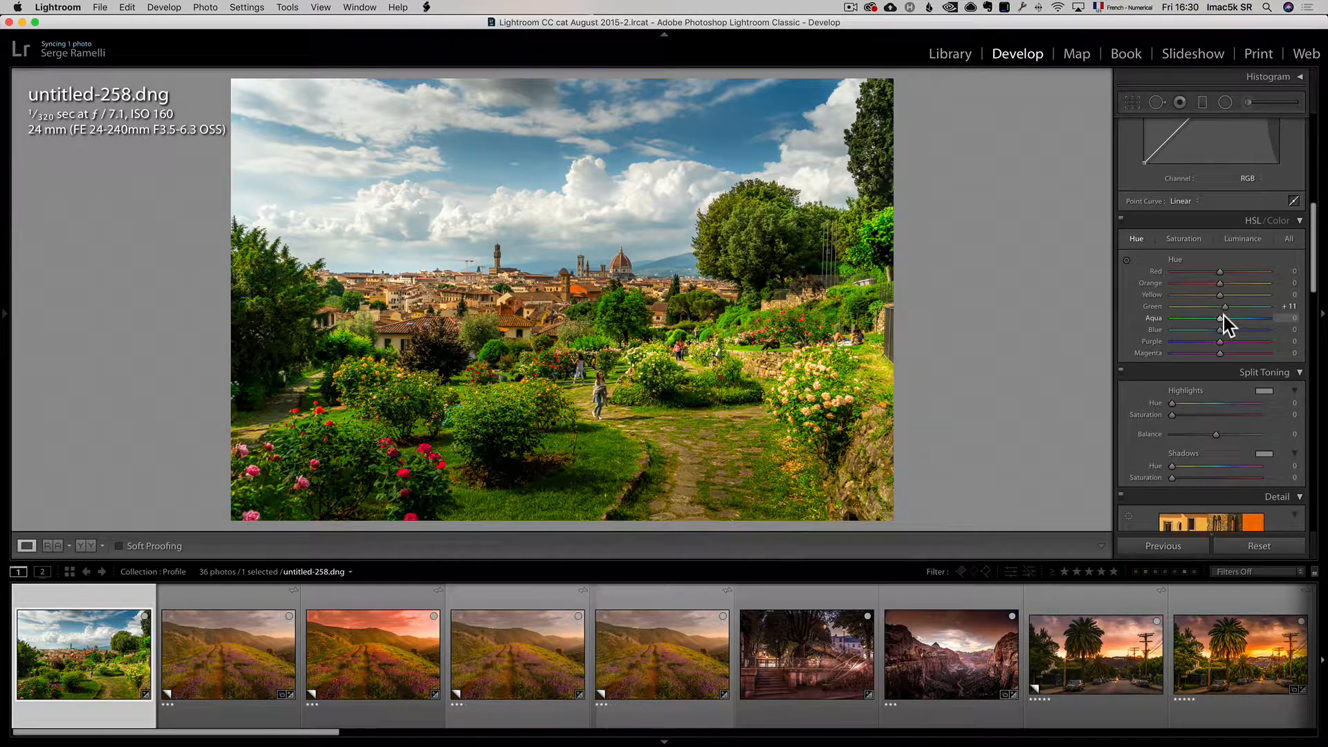
pyautogui.moveTo(1223, 307); pyautogui.dragTo(1245, 283)
pyautogui.click(1197, 240)
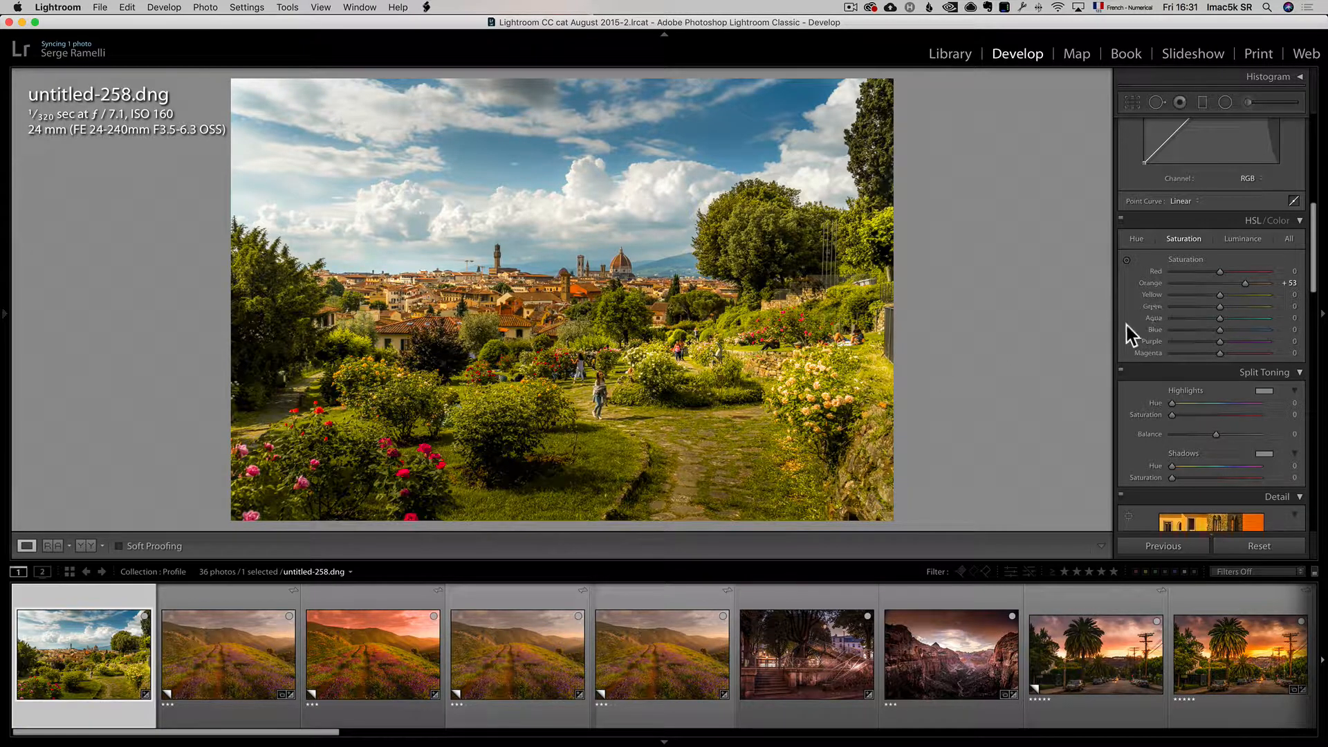
pyautogui.click(1136, 240)
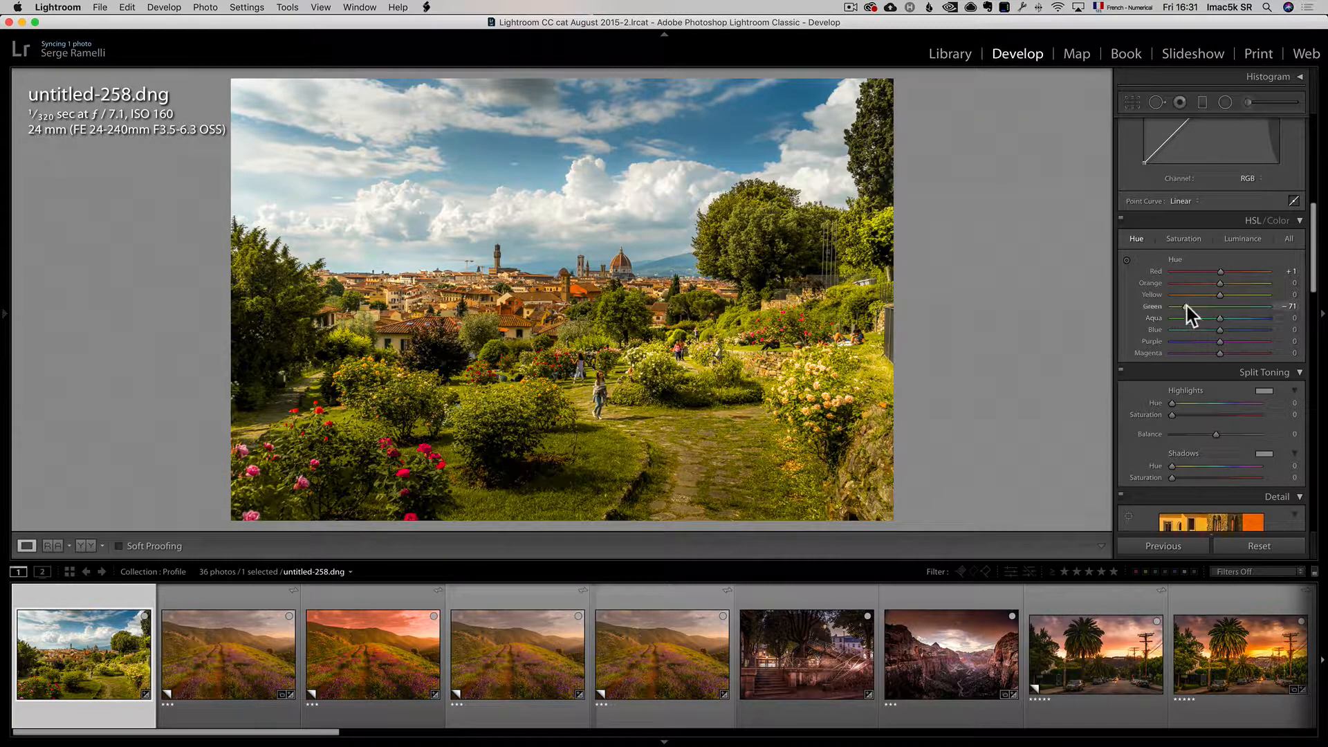
pyautogui.doubleClick(1186, 307)
pyautogui.scroll(10, 1295, 177)
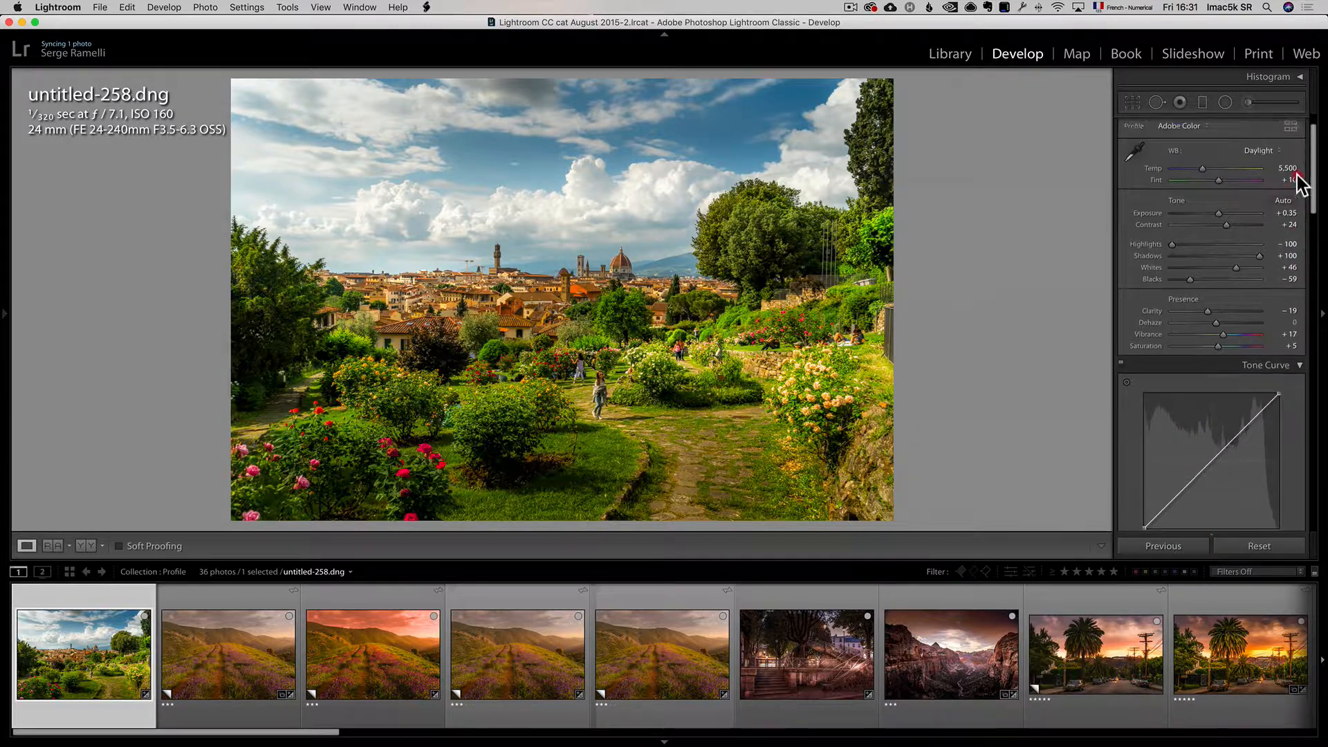
# Step: Apply the DayLight Automn Strong profile to the garden photo and set its amount to 41
pyautogui.click(1296, 169)
pyautogui.scroll(-10, 1180, 270)
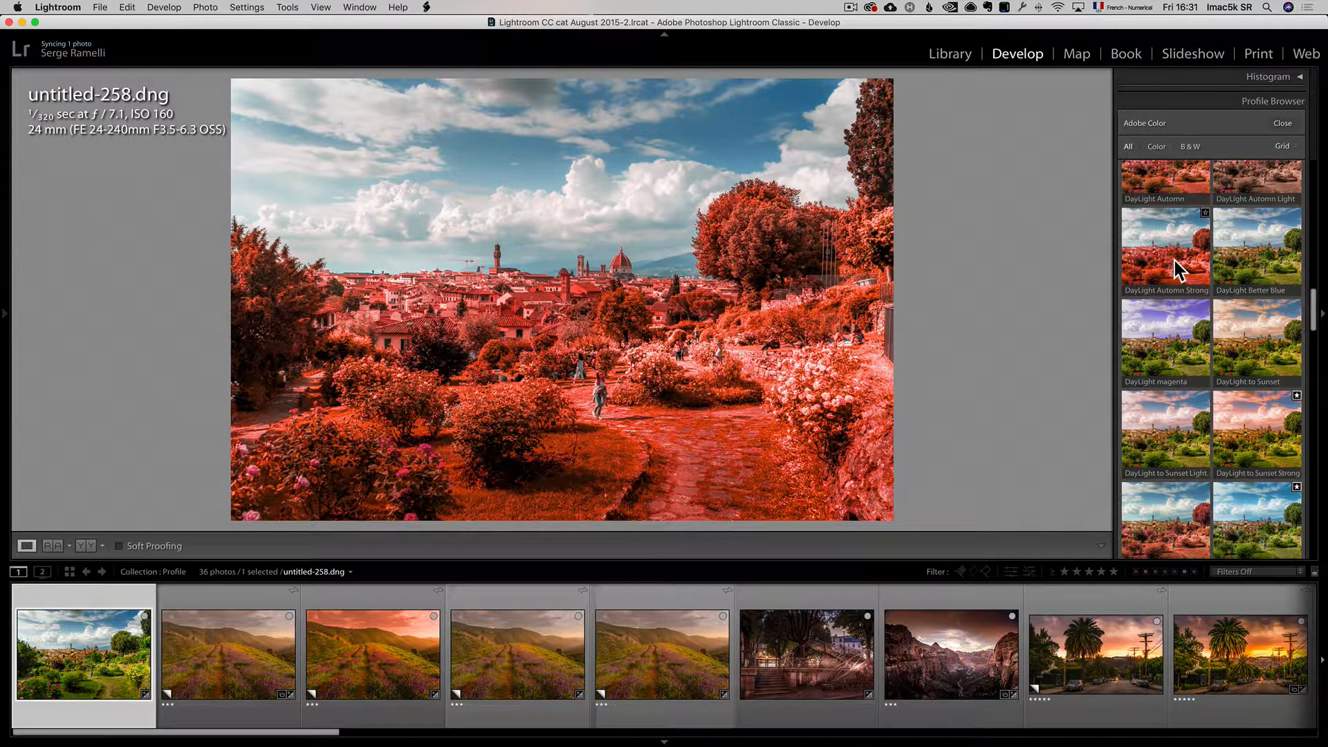
pyautogui.click(1165, 272)
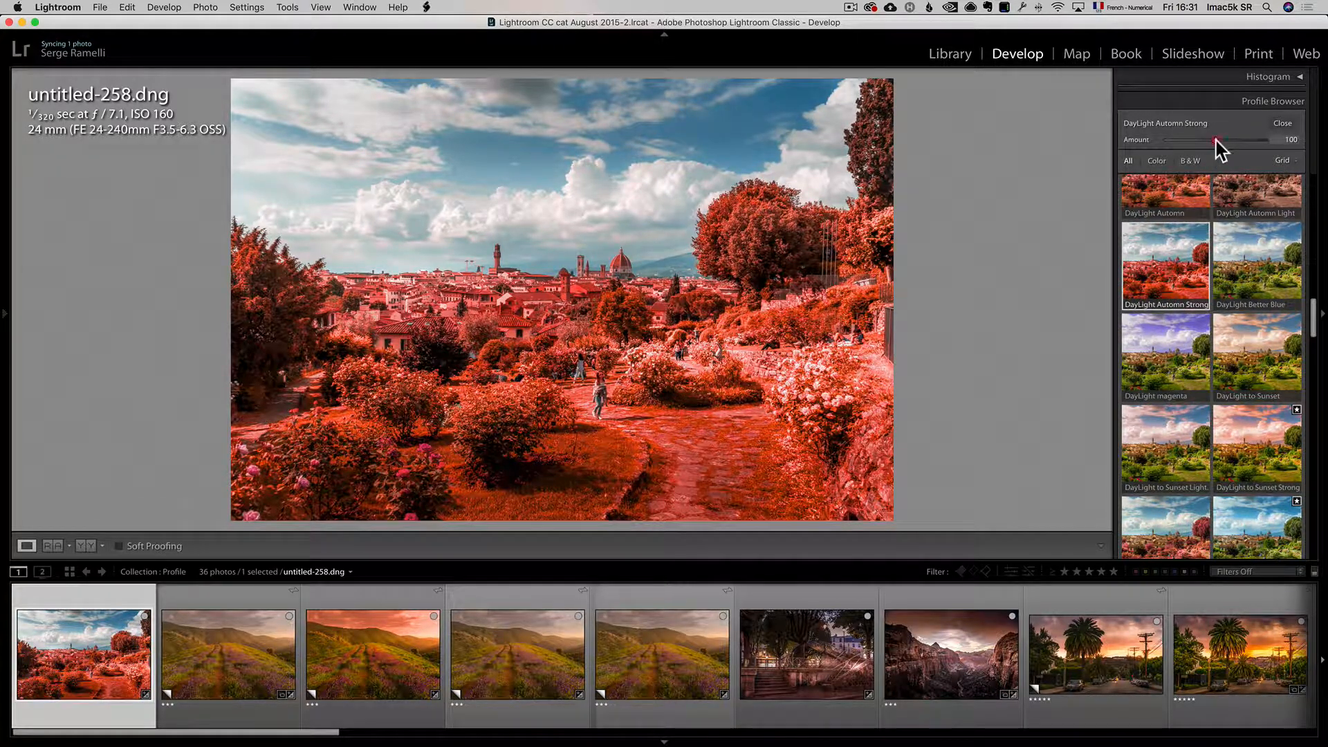
pyautogui.moveTo(1217, 140); pyautogui.dragTo(1188, 142)
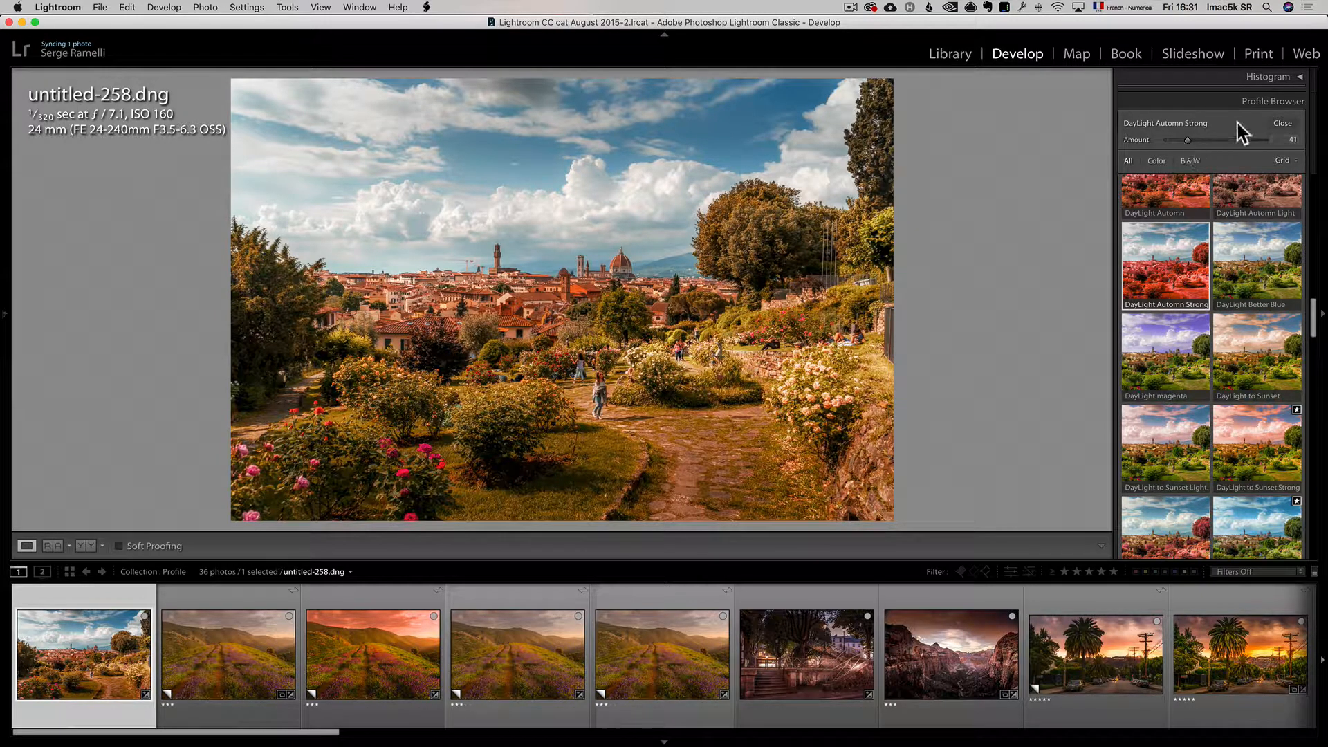
pyautogui.click(1282, 123)
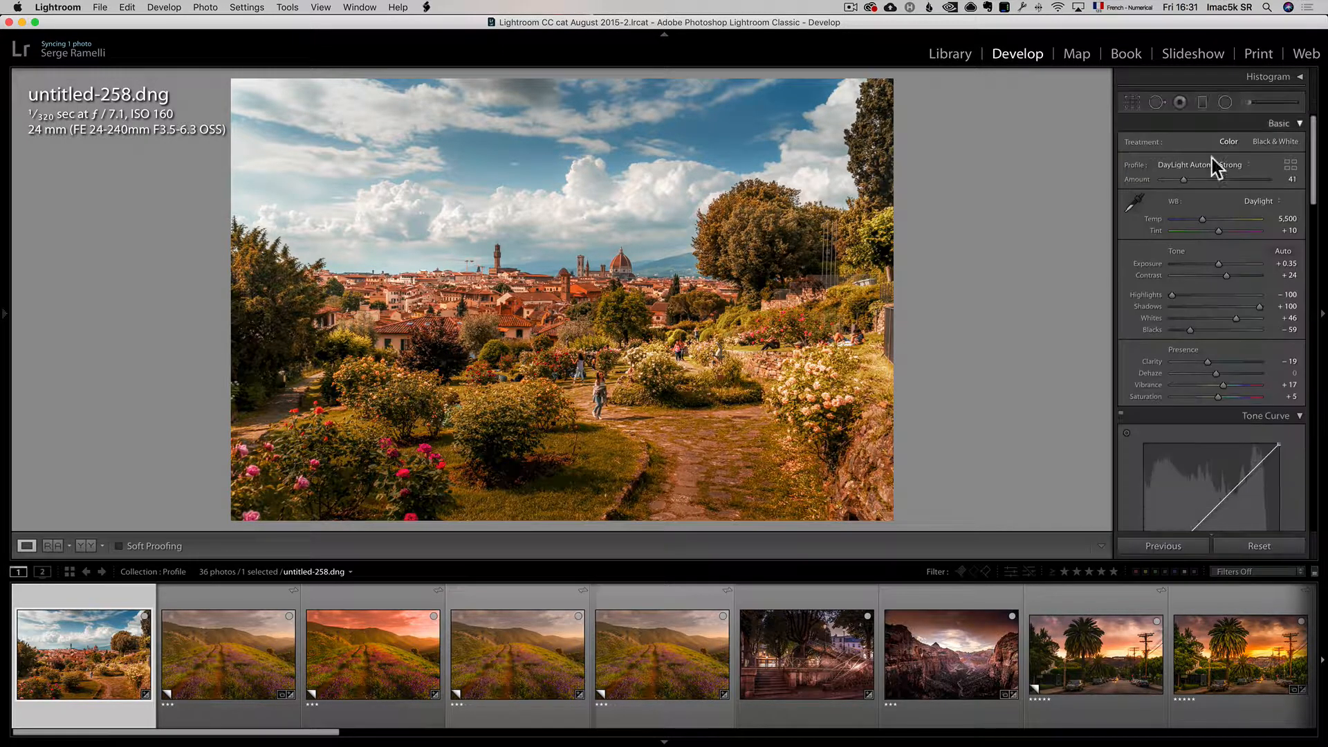
# Step: Select Copy 9 of the Sun Teal Shadows-1.dng photo and browse its profiles down to the PhotoSerge - Free group
pyautogui.click(247, 670)
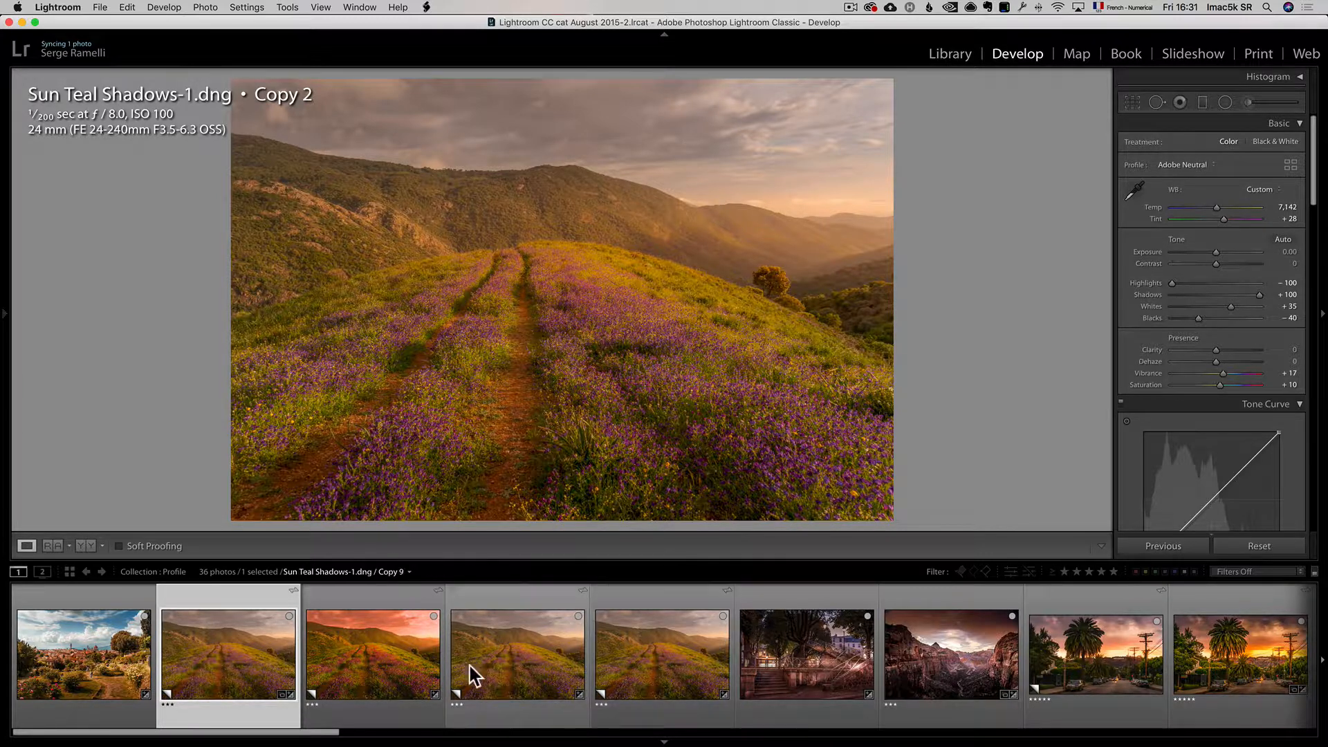
pyautogui.click(498, 650)
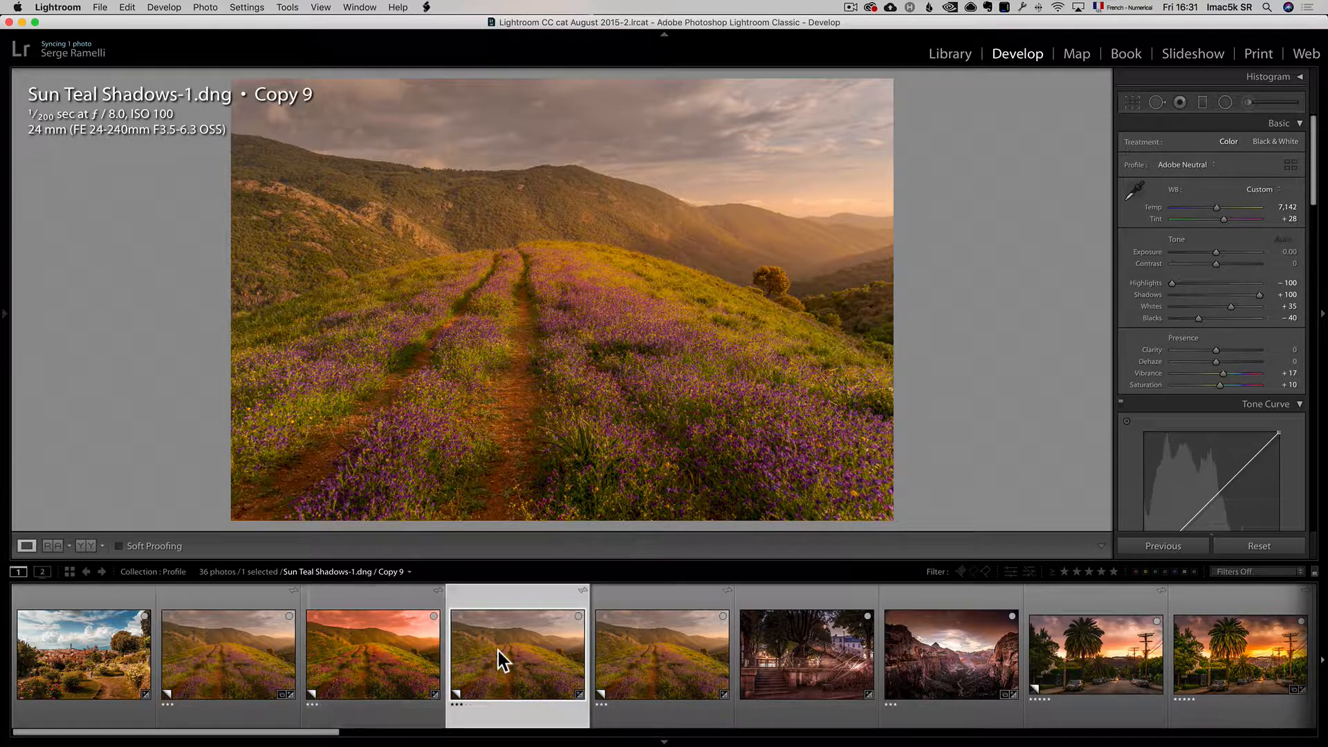
pyautogui.click(1293, 166)
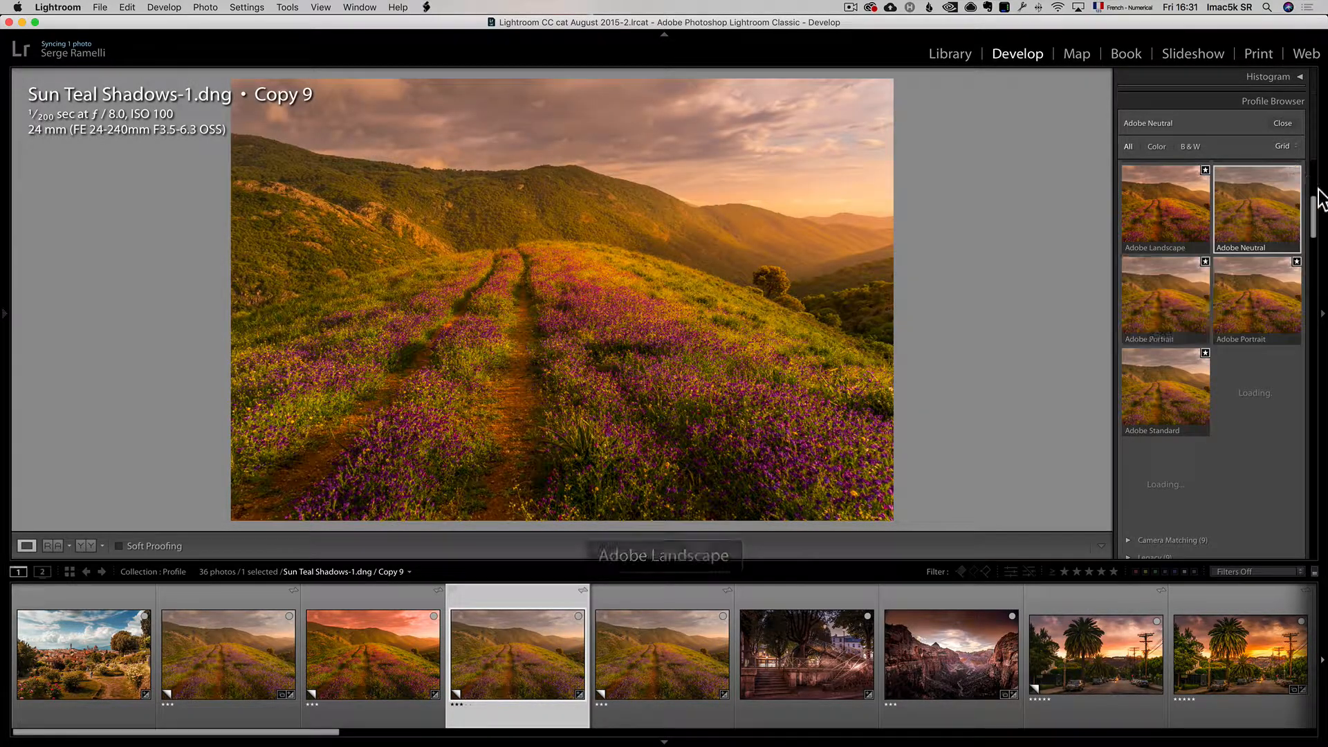
pyautogui.moveTo(1318, 190); pyautogui.dragTo(1319, 265)
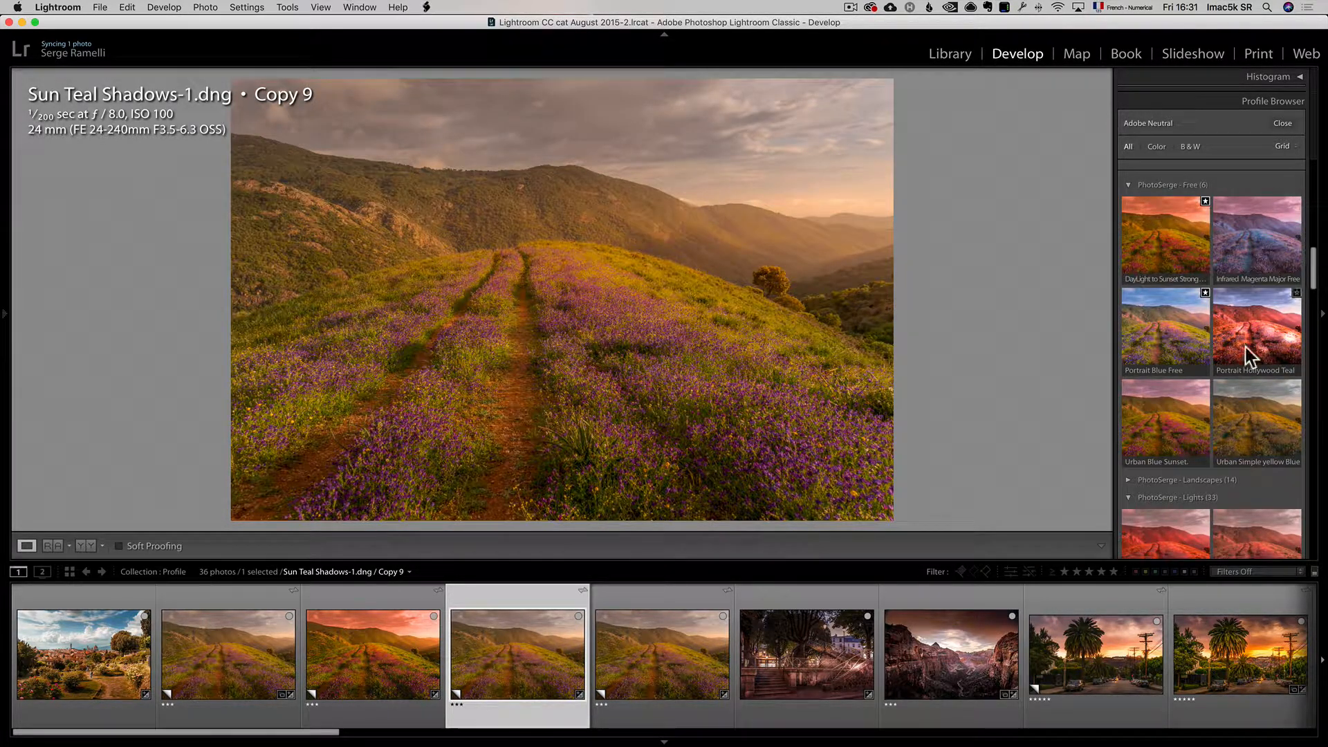
# Step: Try the Infrared Magenta Major Free profile on the flower field, and Portrait Hollywood Teal at an amount of 40
pyautogui.click(1260, 251)
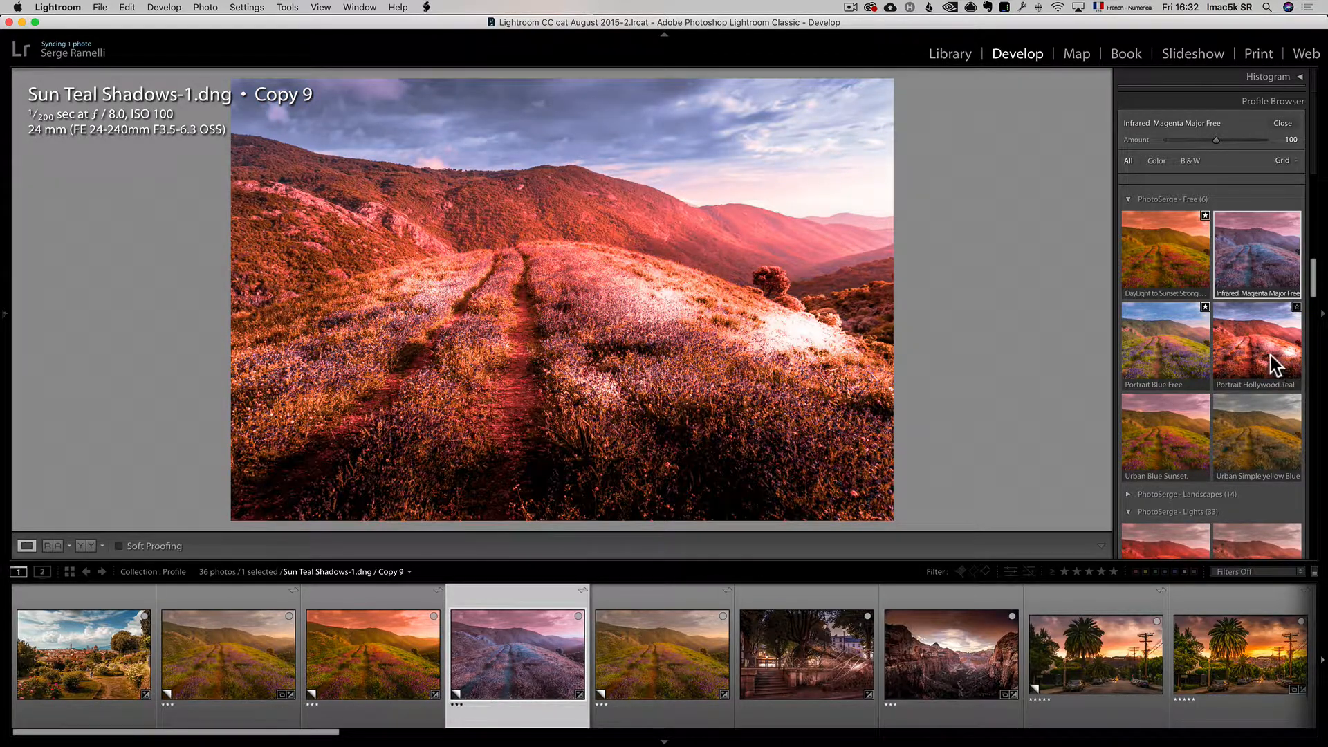
pyautogui.click(1266, 354)
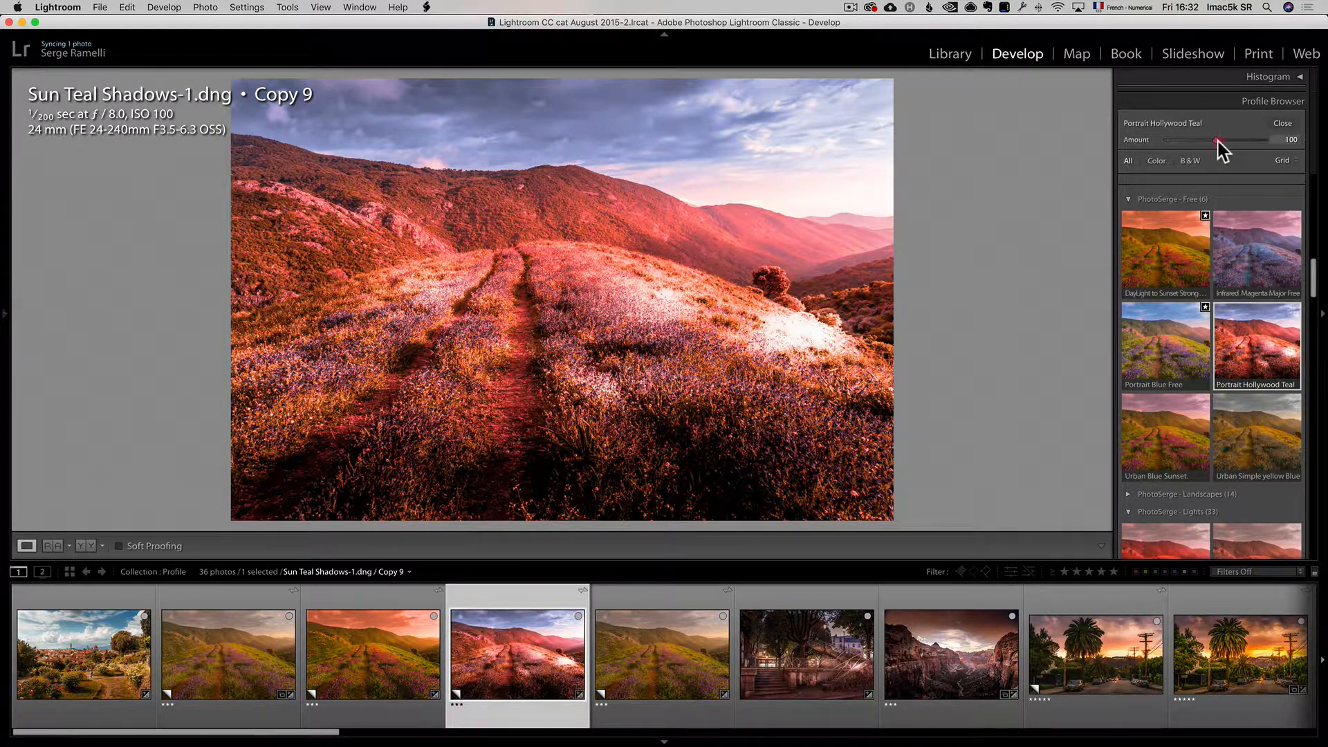
pyautogui.moveTo(1216, 140); pyautogui.dragTo(1187, 144)
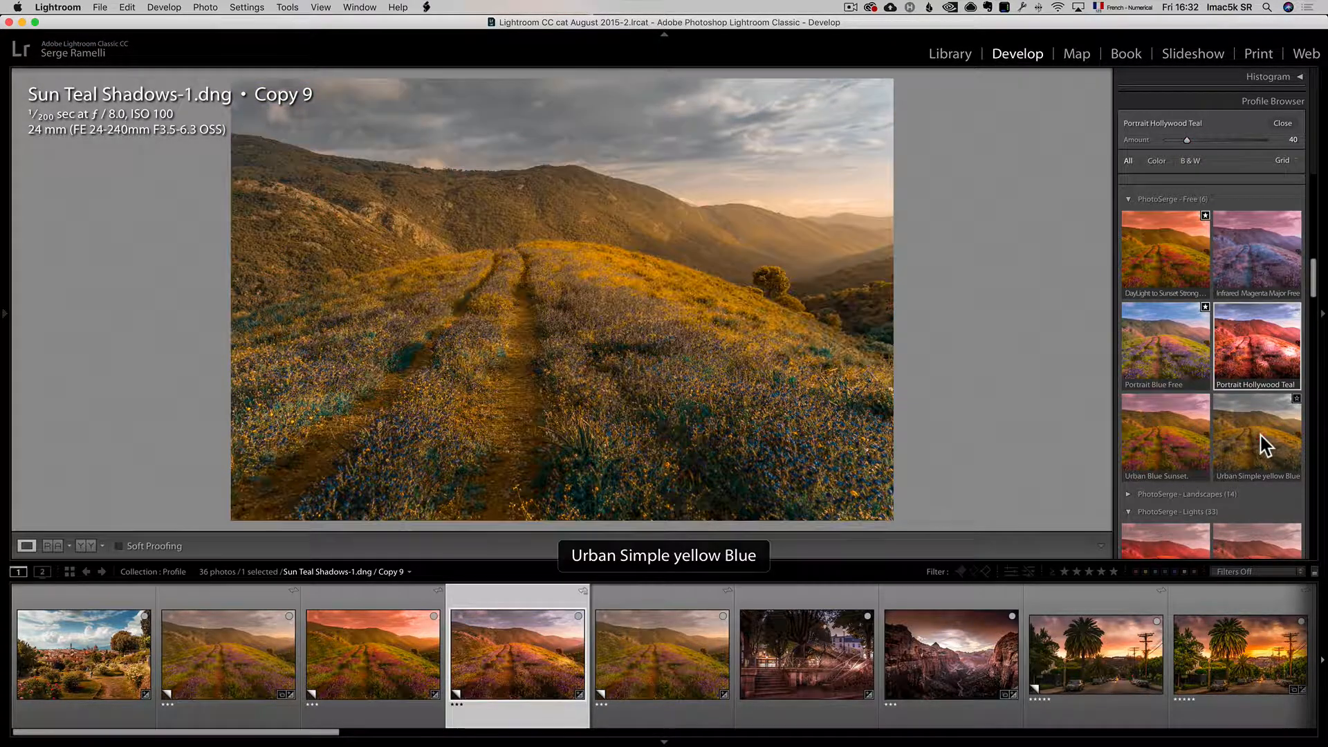
# Step: Try the Urban Simple yellow Blue and Urban Blue Sunset profiles, and choose DayLight to Sunset Strong for the flower field
pyautogui.click(1260, 444)
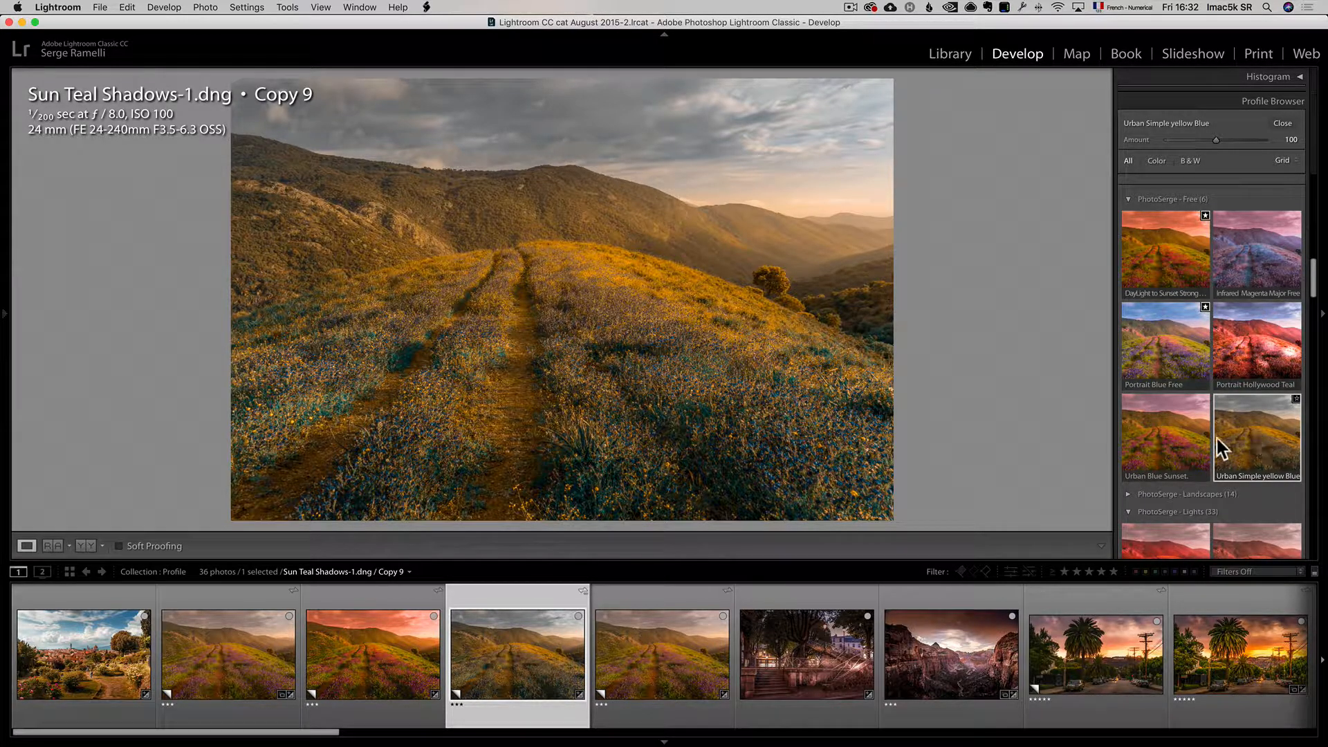
pyautogui.click(1176, 435)
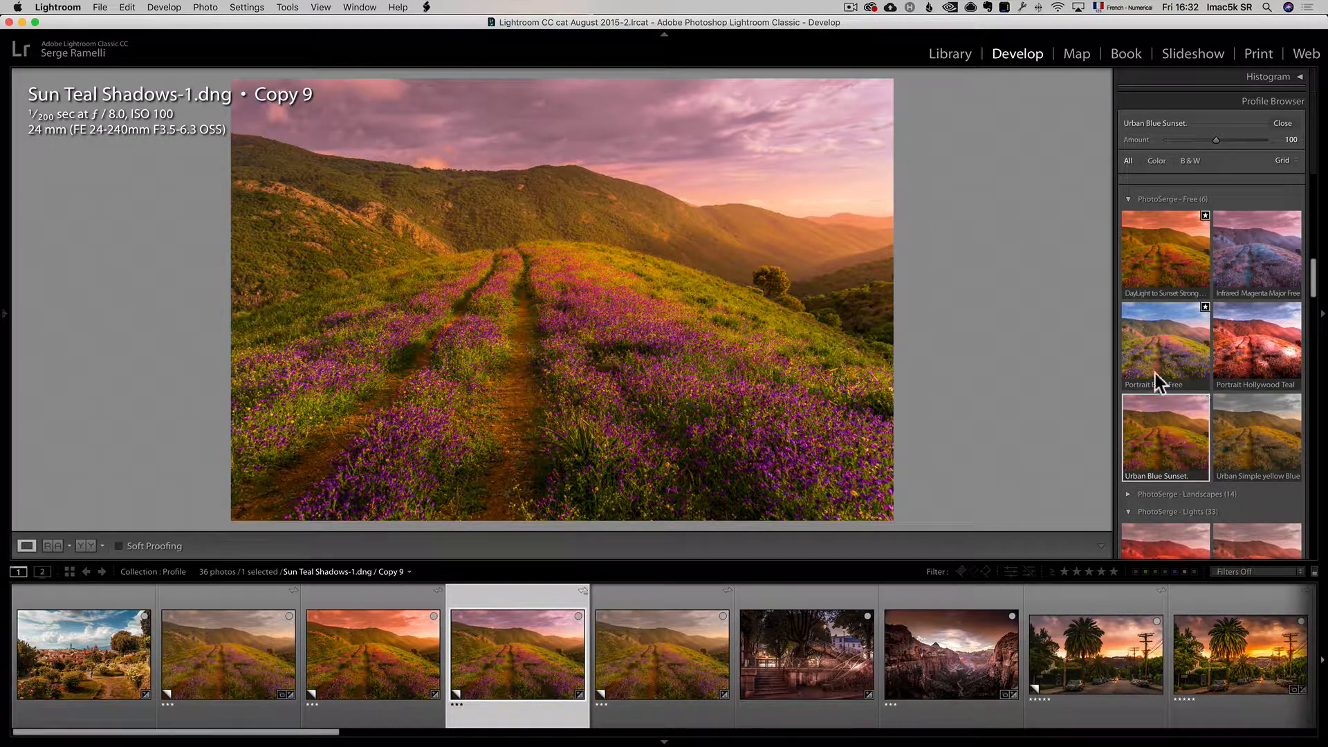
pyautogui.click(1165, 228)
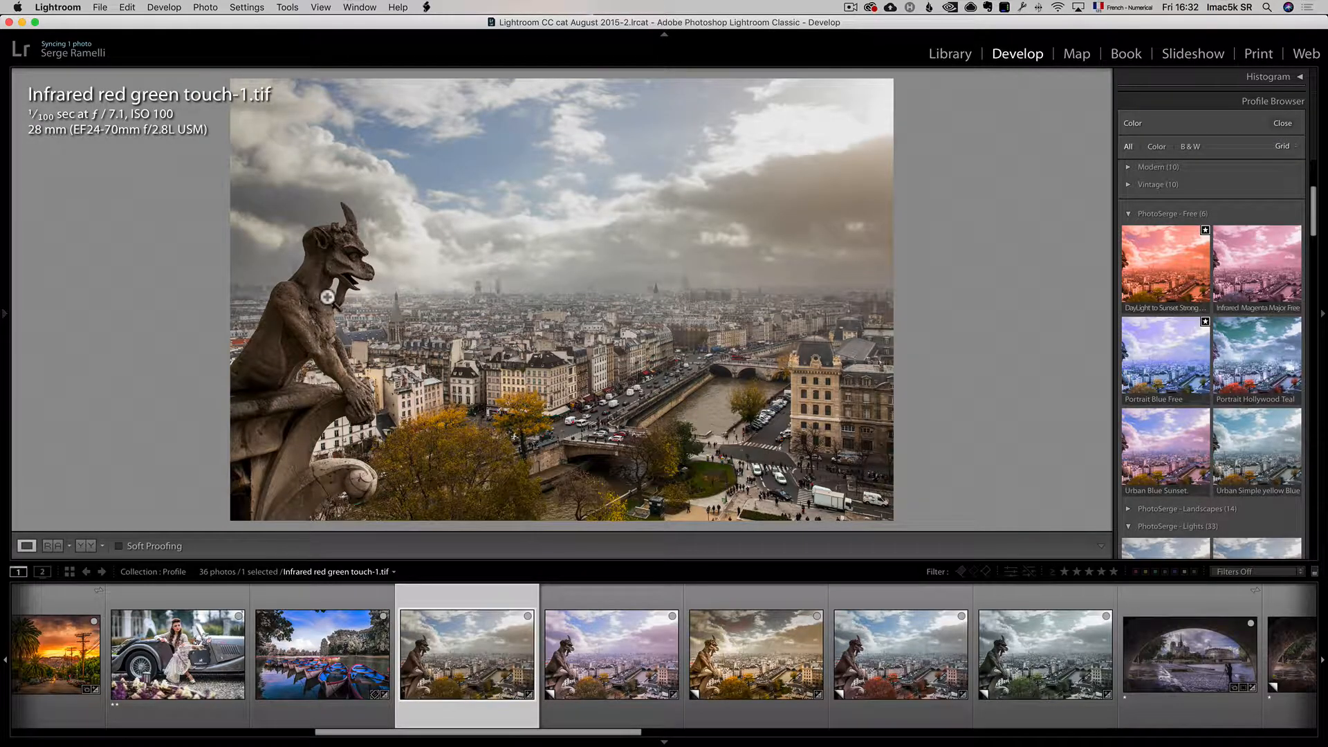
# Step: Preview DayLight to Sunset Strong, Infrared Magenta Major Free, Portrait Blue Free and Portrait Hollywood Teal on the Infrared red green touch-1.tif photo
pyautogui.click(1169, 267)
pyautogui.click(1244, 264)
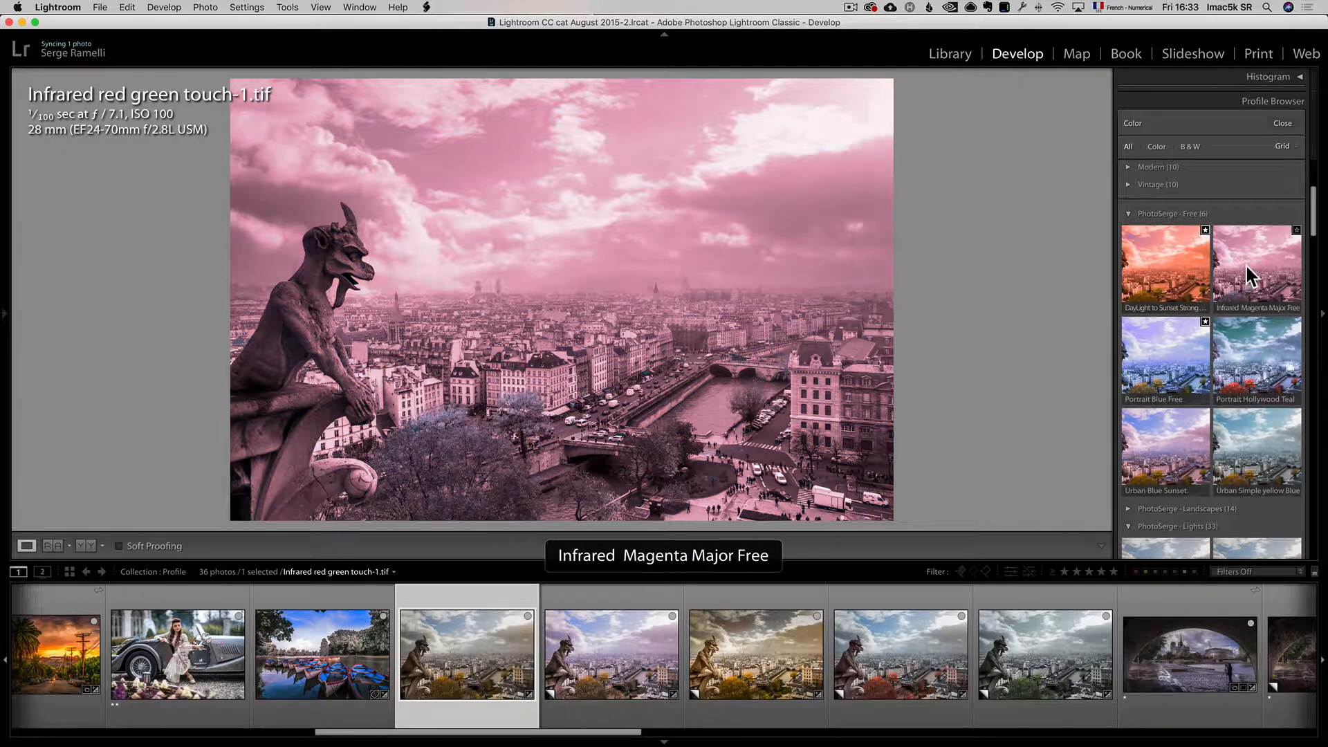
pyautogui.click(1134, 380)
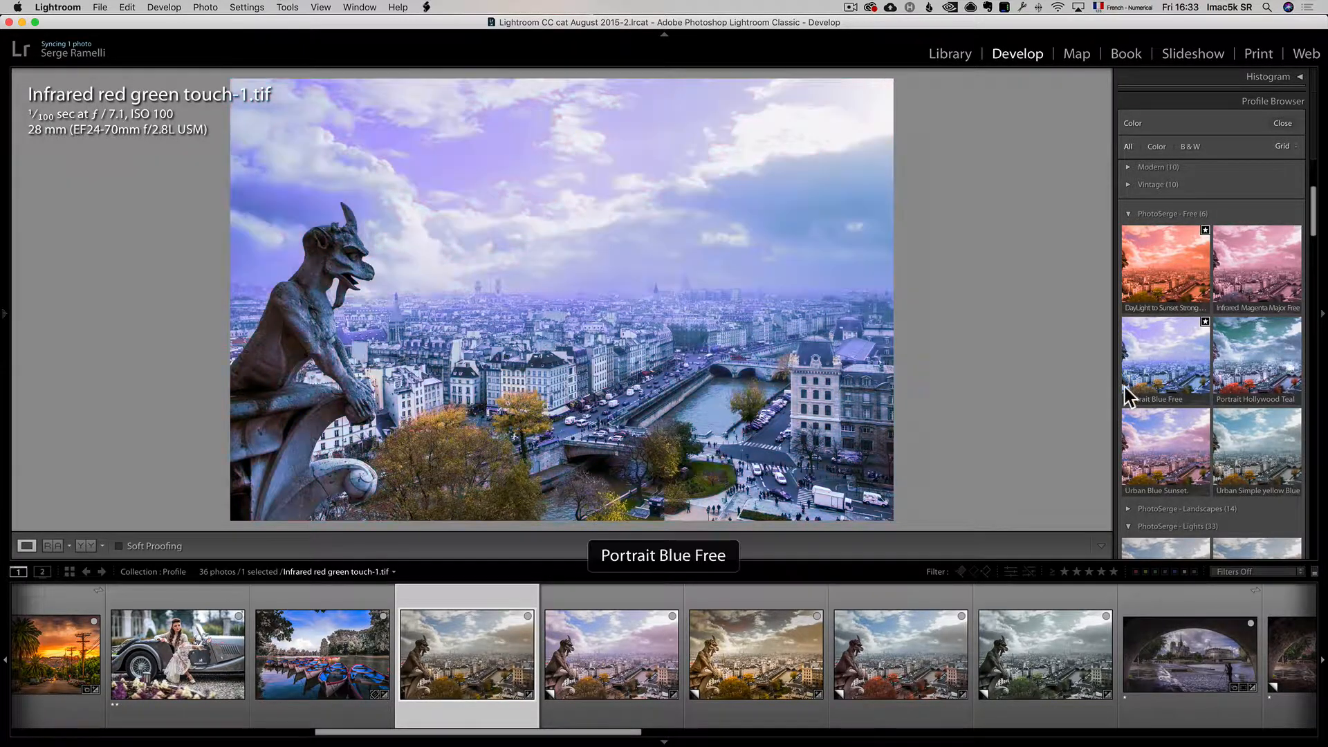
pyautogui.click(1257, 373)
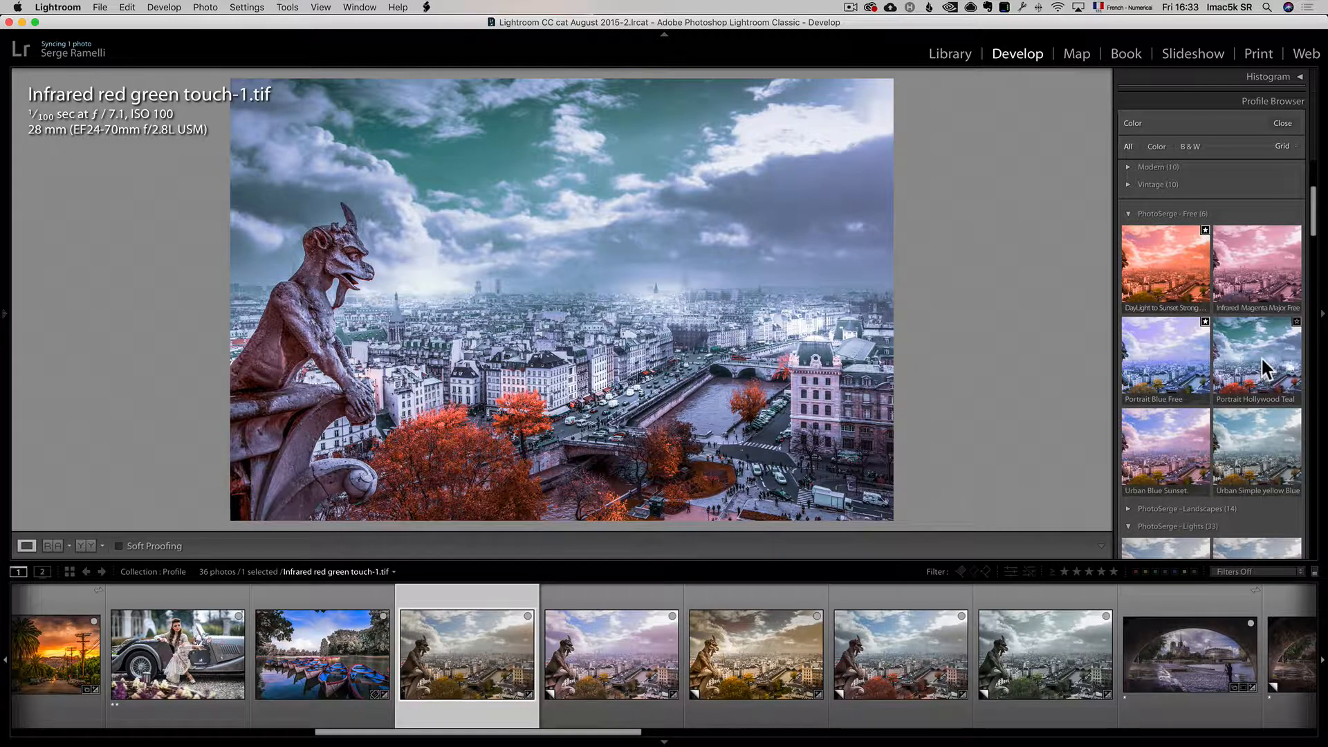
# Step: Try Portrait Hollywood Teal at an amount of 59 on the gargoyle photo and replace it with Urban Simple yellow Blue
pyautogui.click(1259, 356)
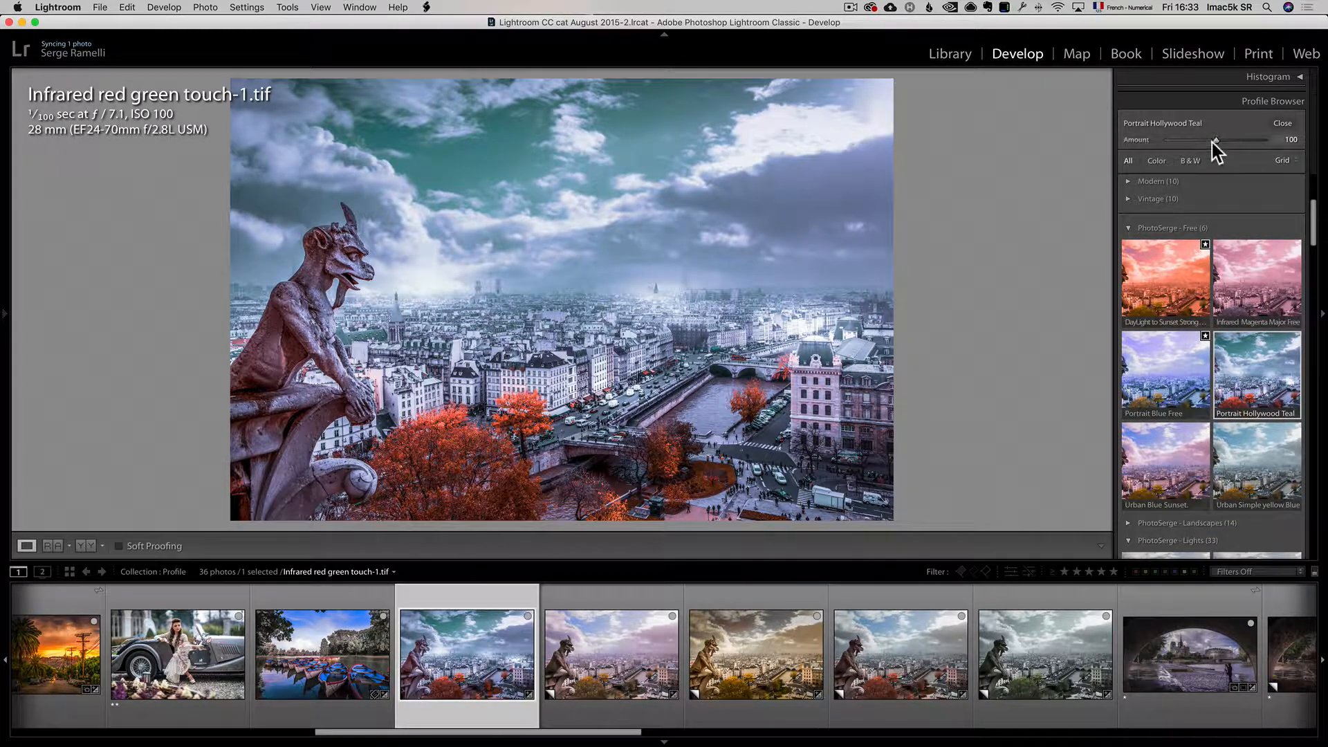
pyautogui.moveTo(1212, 143); pyautogui.dragTo(1193, 143)
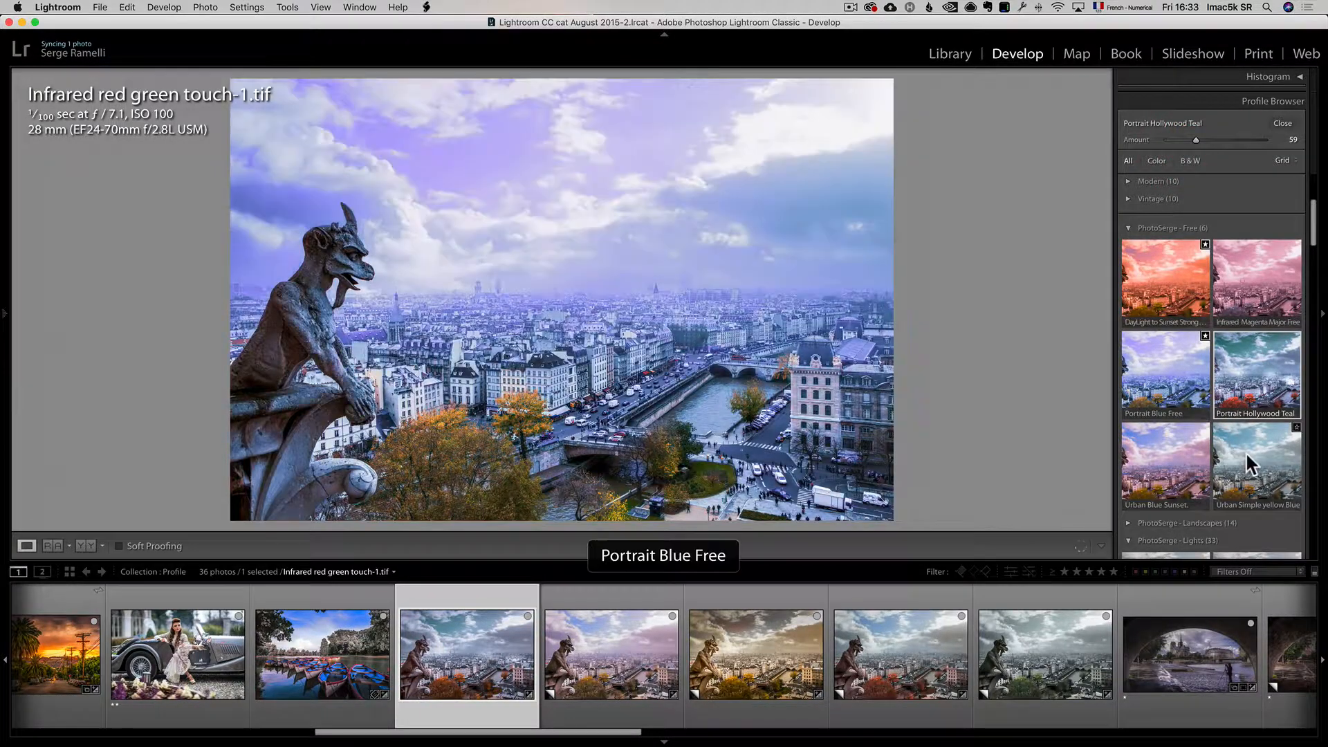
pyautogui.click(1255, 450)
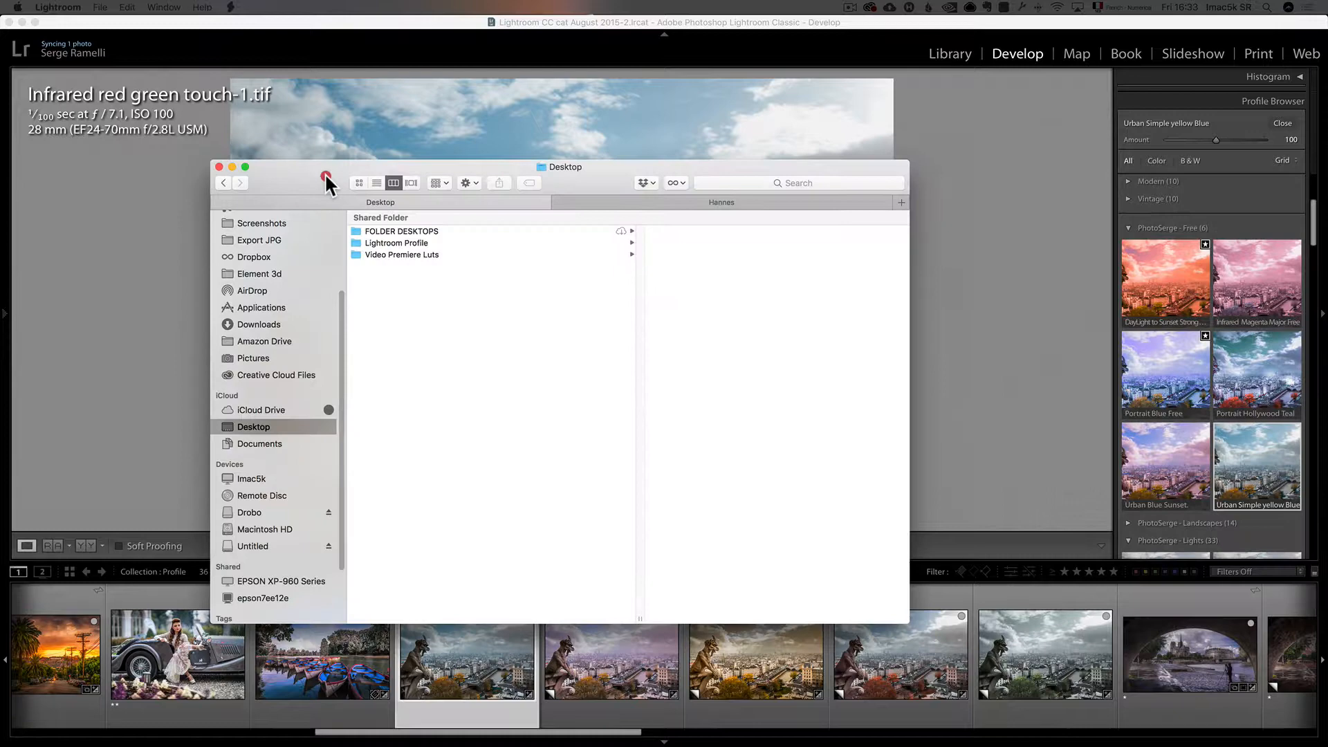
# Step: In Finder, open the PhotoSerge Free folder inside Lightroom Profile on the Desktop and move the window clear of the photo
pyautogui.click(319, 176)
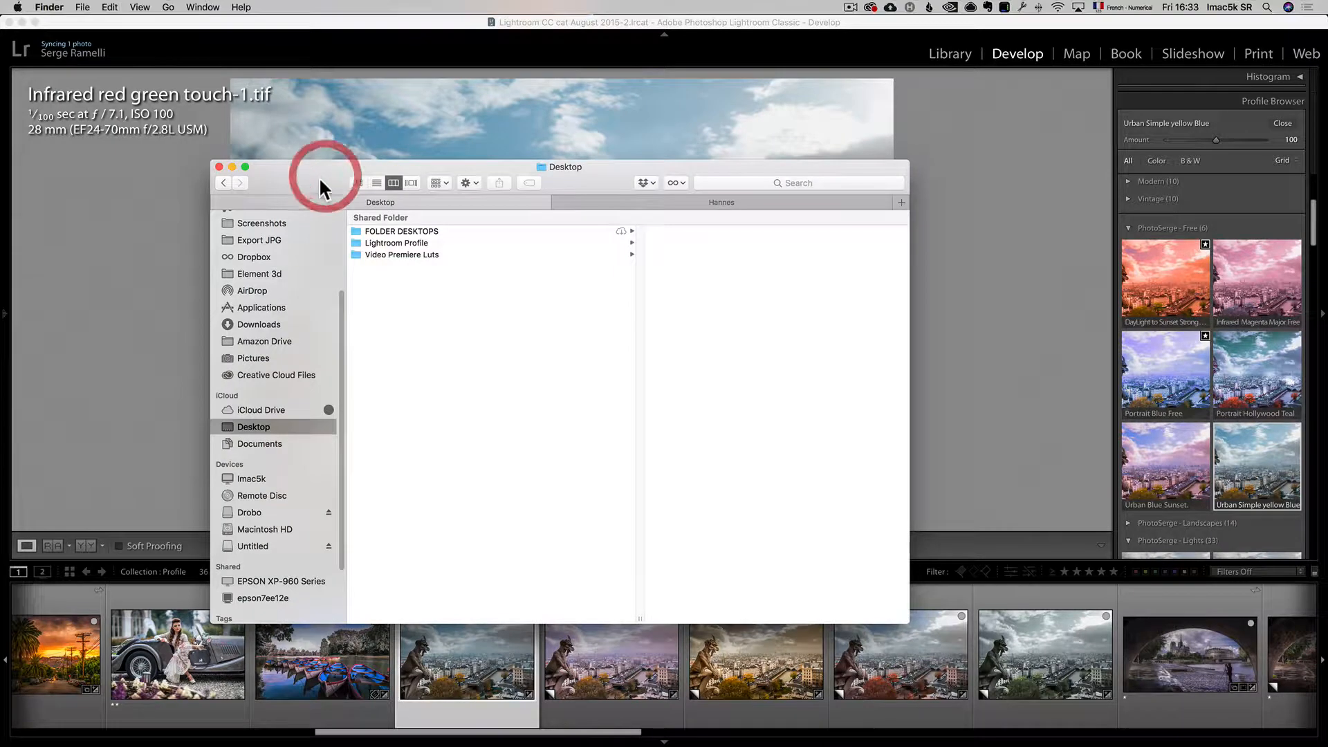
pyautogui.click(400, 242)
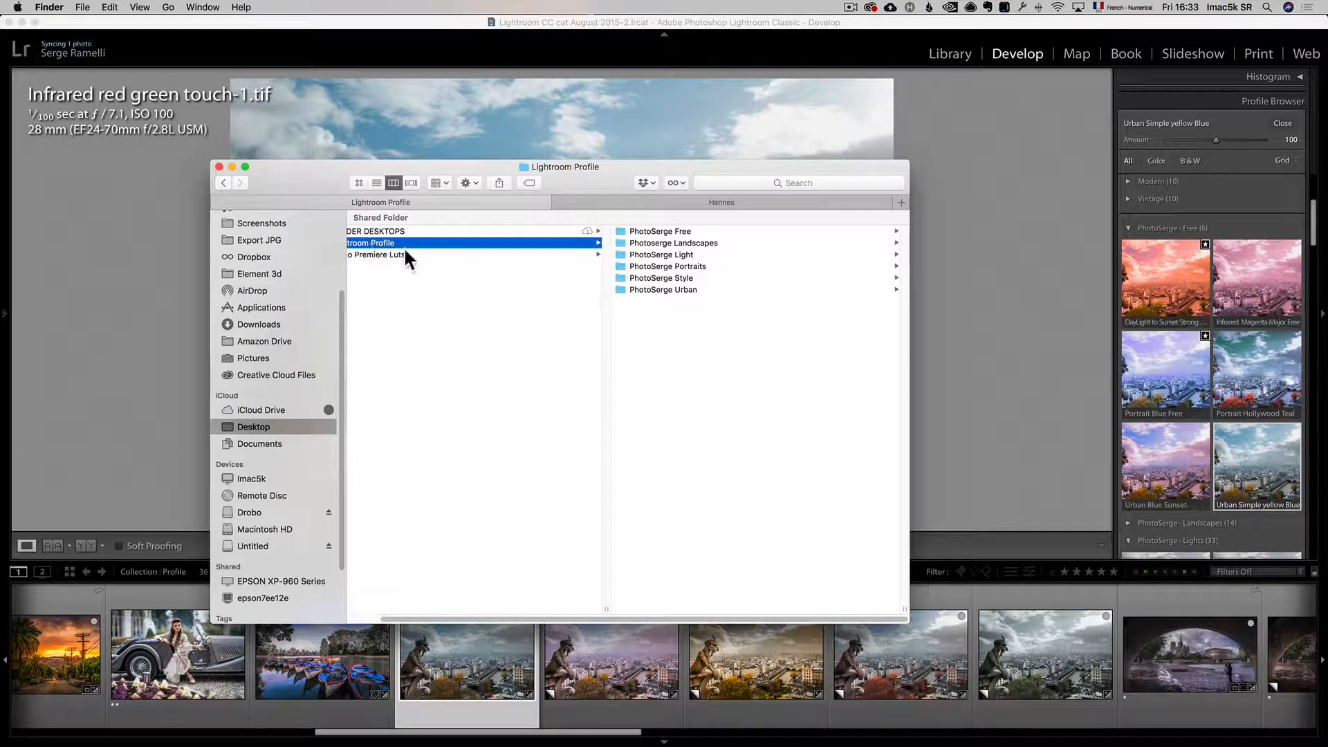
pyautogui.click(655, 231)
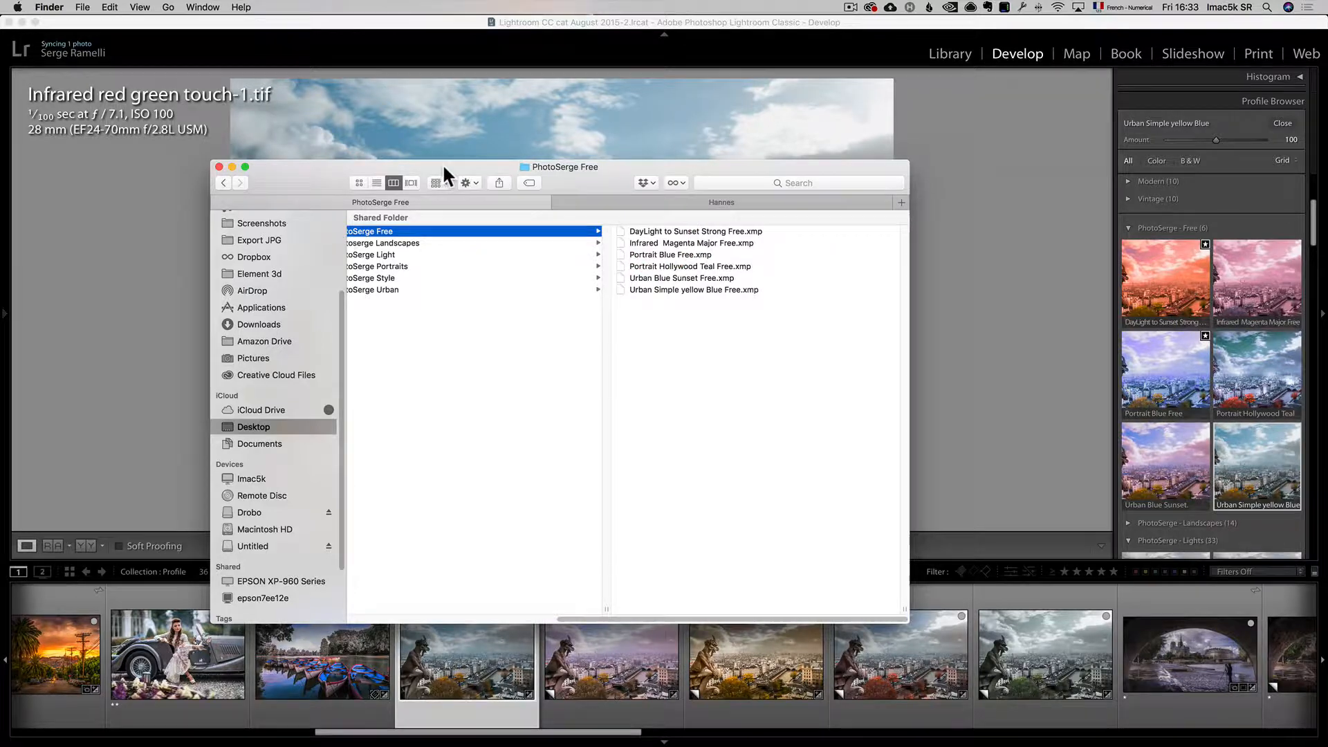
pyautogui.moveTo(444, 178); pyautogui.dragTo(1305, 195)
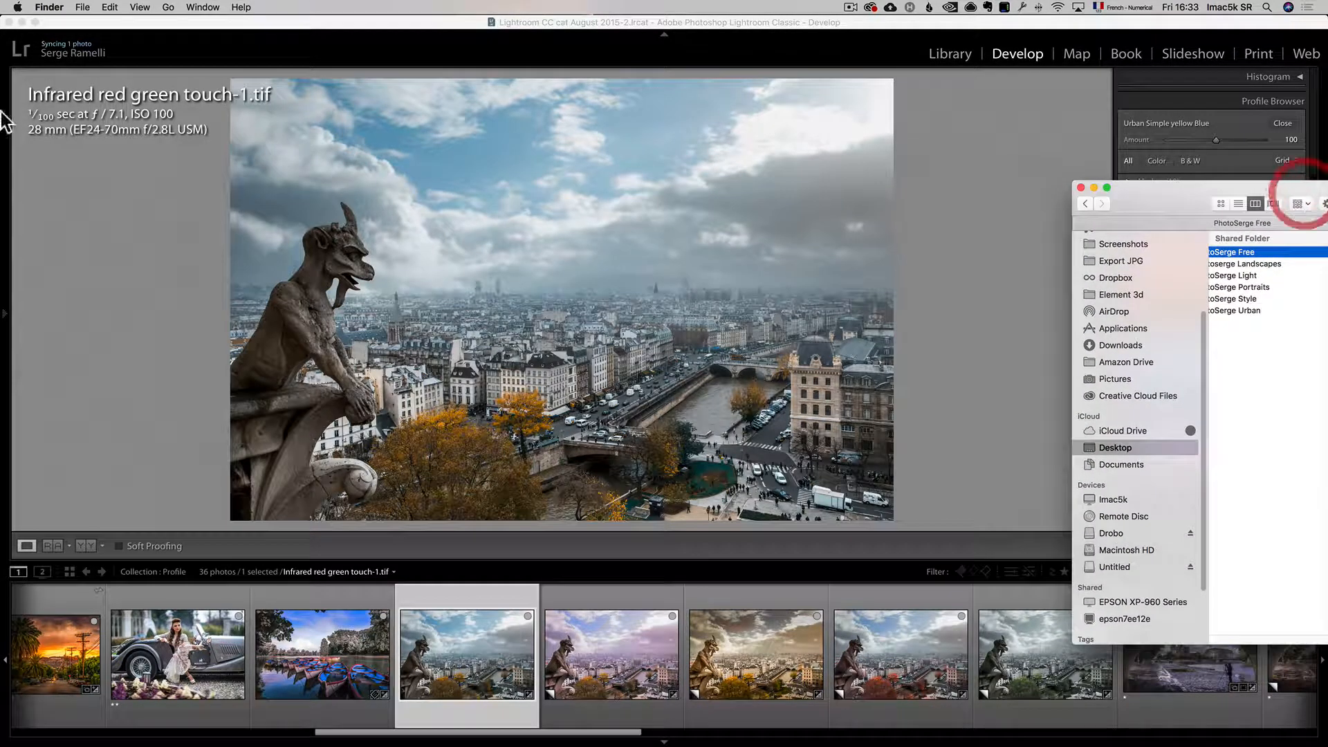
# Step: Switch to Lightroom, reveal its presets folder from the Presets preferences, and open the neighbouring CameraRaw folder's Settings subfolder in Finder
pyautogui.click(96, 40)
pyautogui.click(57, 6)
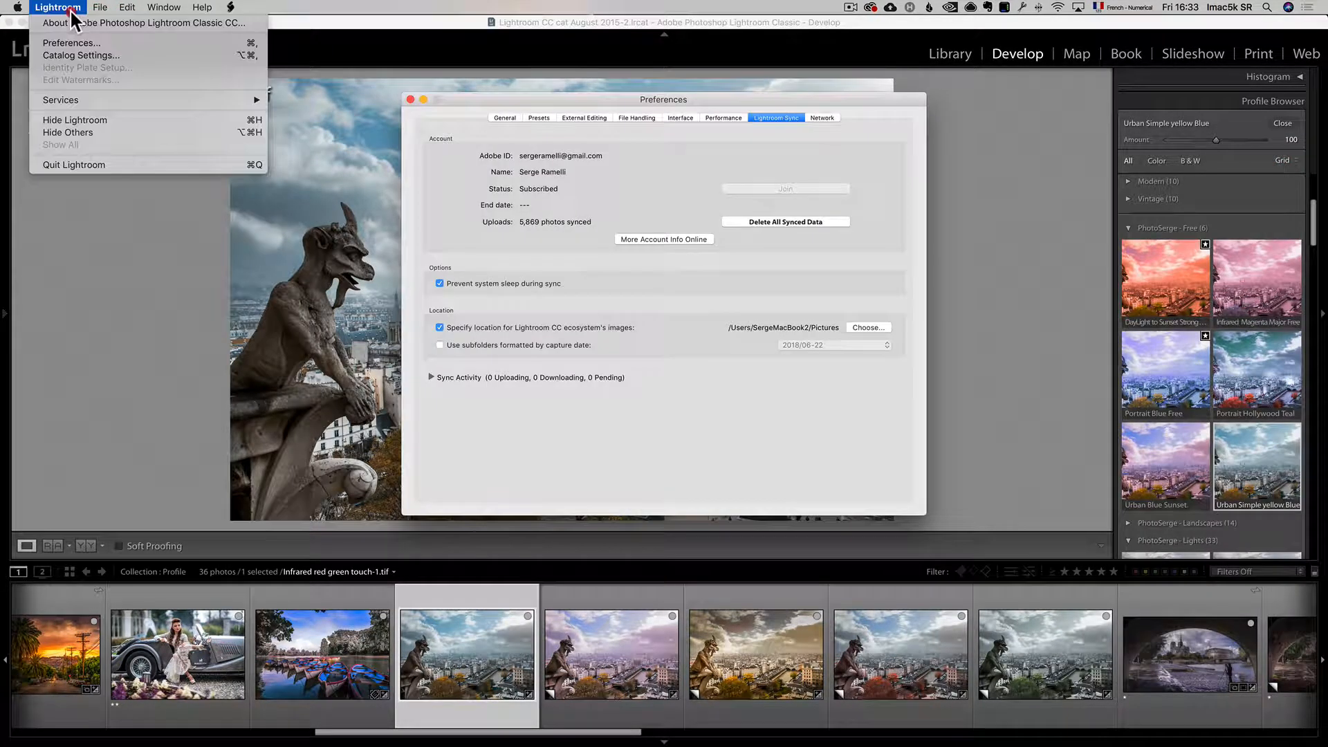
pyautogui.click(133, 27)
pyautogui.click(592, 167)
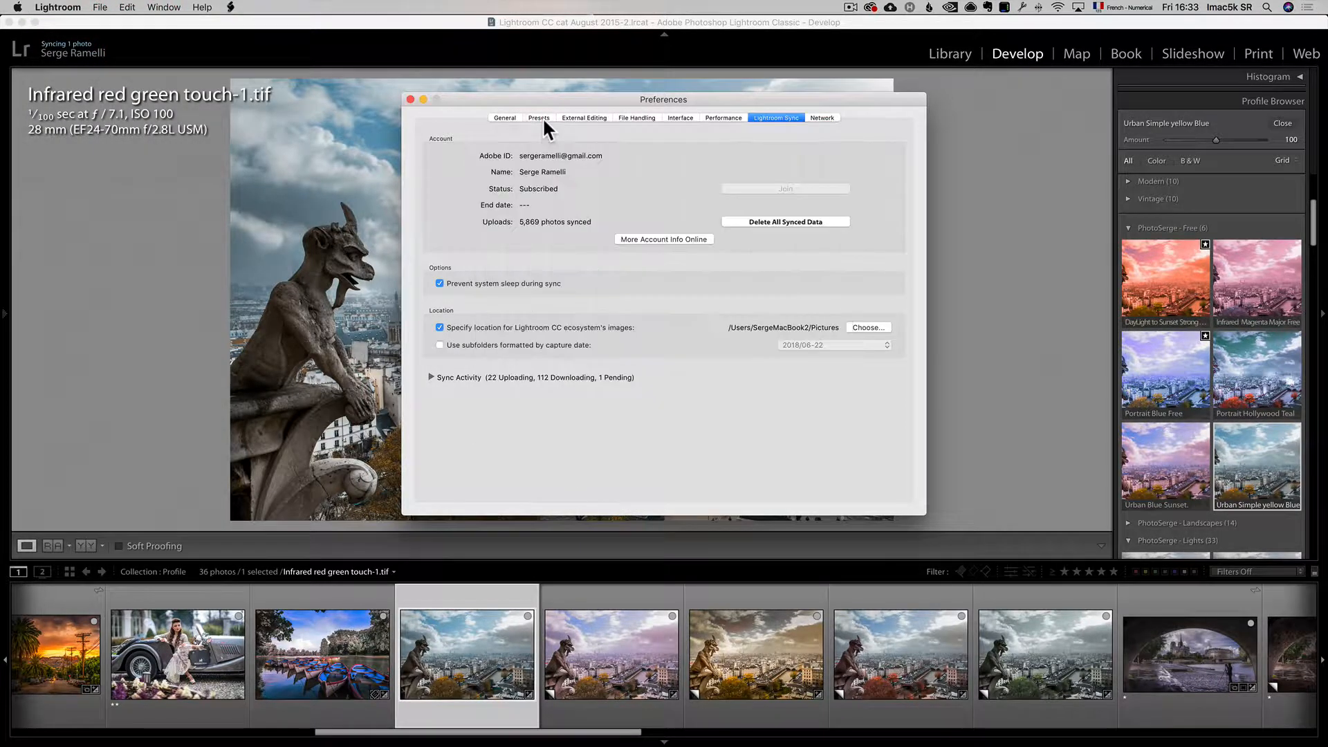
pyautogui.click(539, 118)
pyautogui.click(798, 231)
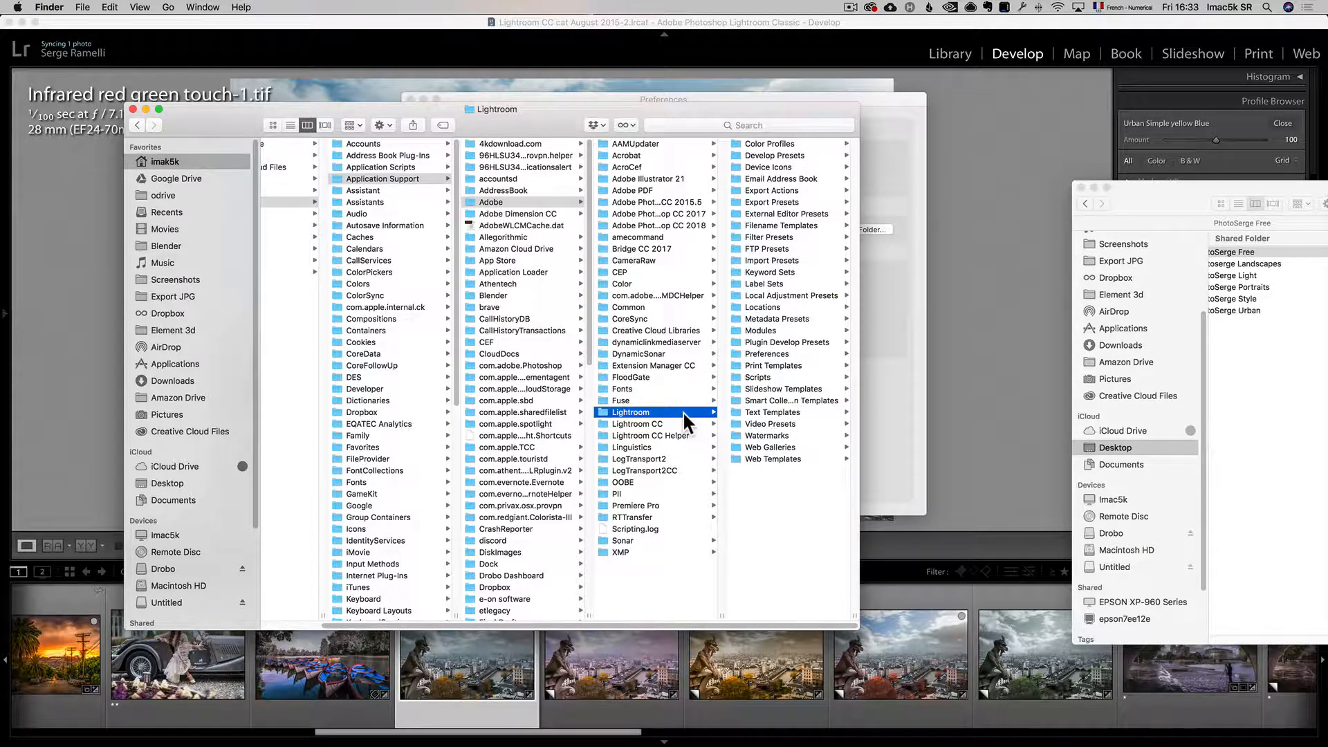
pyautogui.click(648, 260)
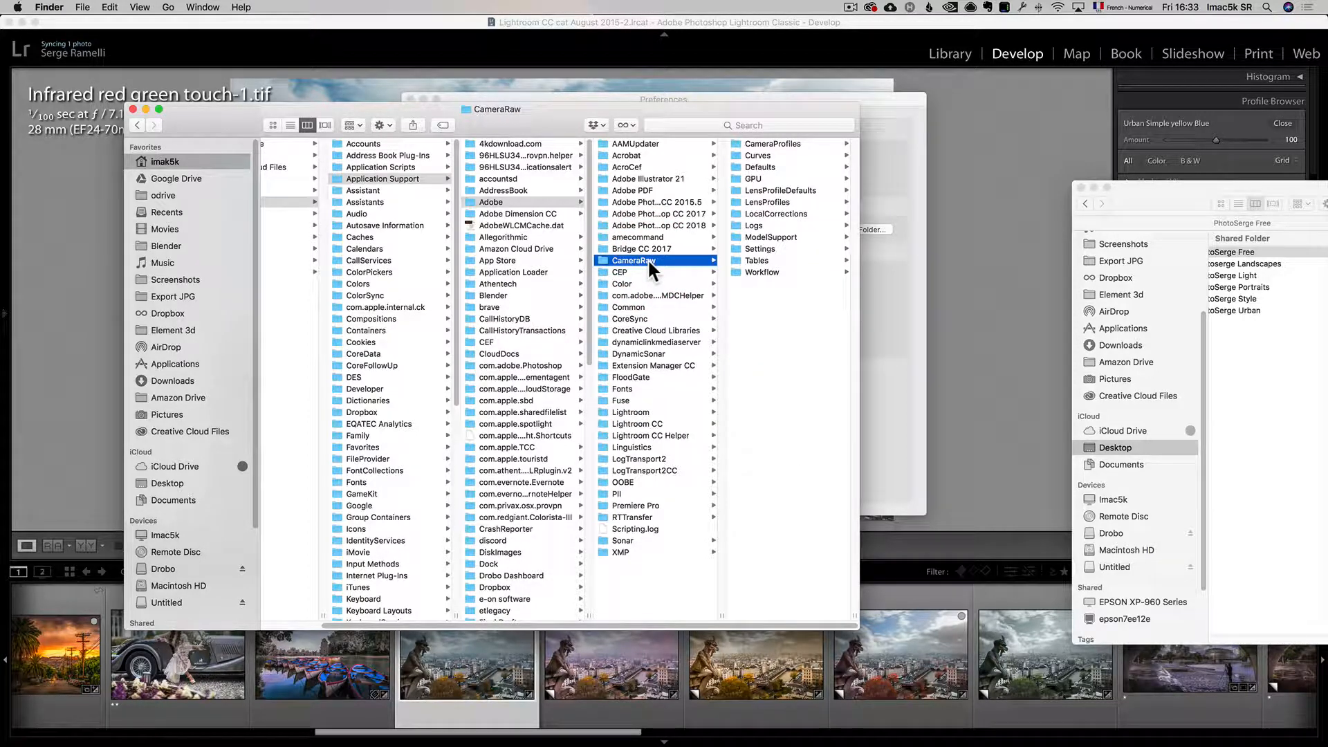
pyautogui.click(761, 248)
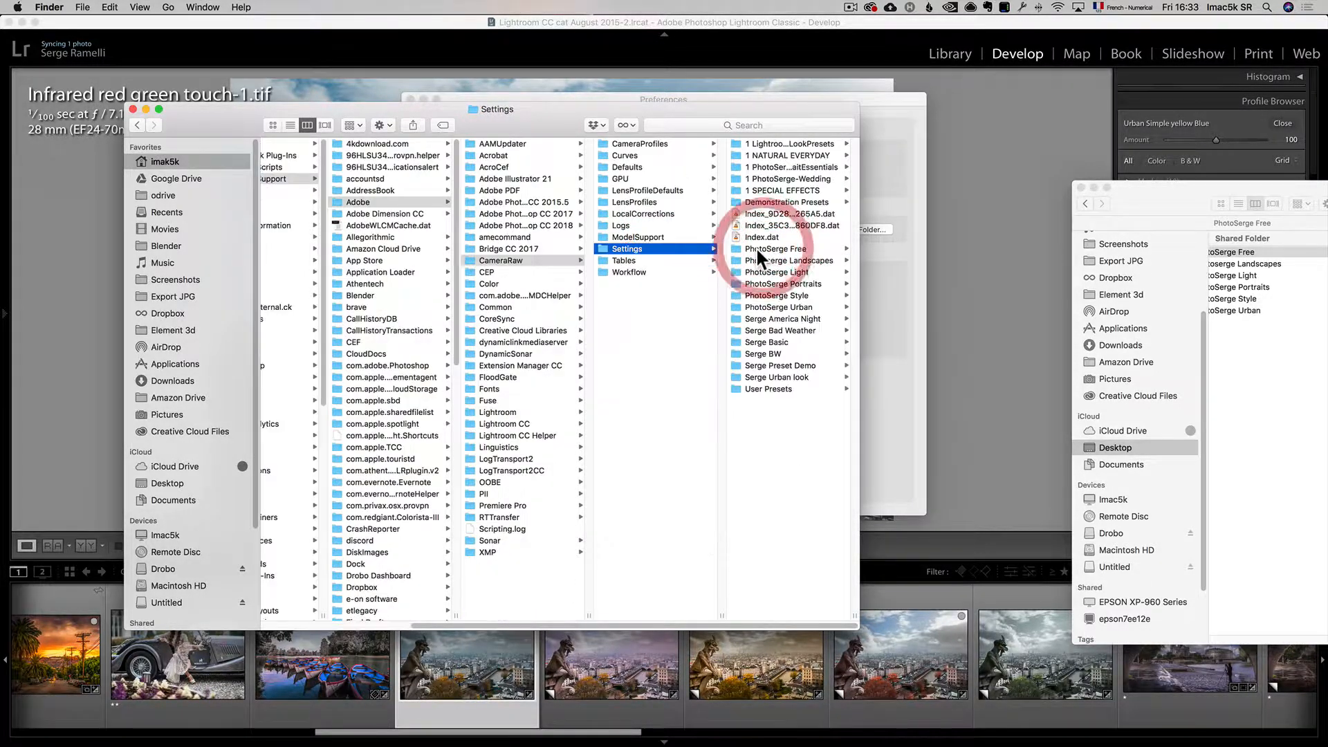
# Step: Try to copy the PhotoSerge Free folder into the CameraRaw Settings folder and switch back to Lightroom
pyautogui.click(1150, 201)
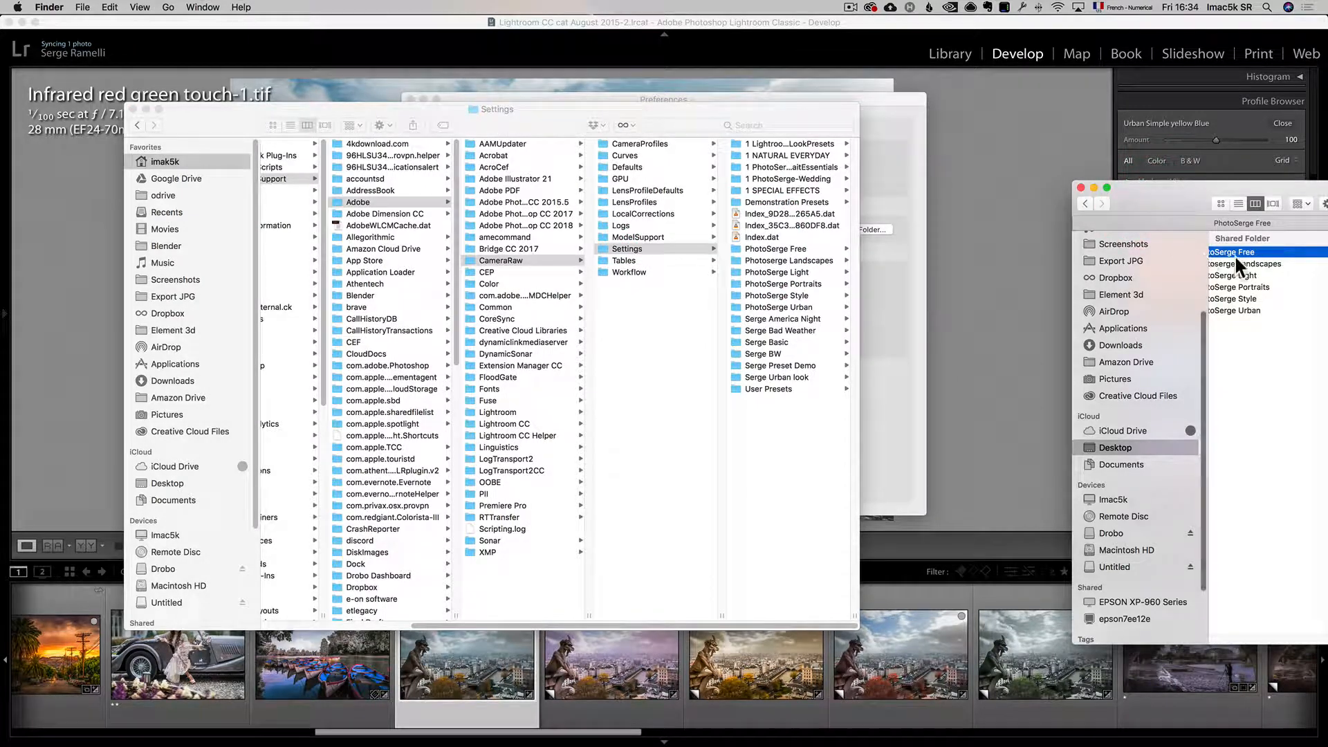
pyautogui.moveTo(1256, 251)
pyautogui.mouseDown()
pyautogui.moveTo(904, 280)
pyautogui.moveTo(861, 256)
pyautogui.moveTo(1272, 247)
pyautogui.mouseUp()
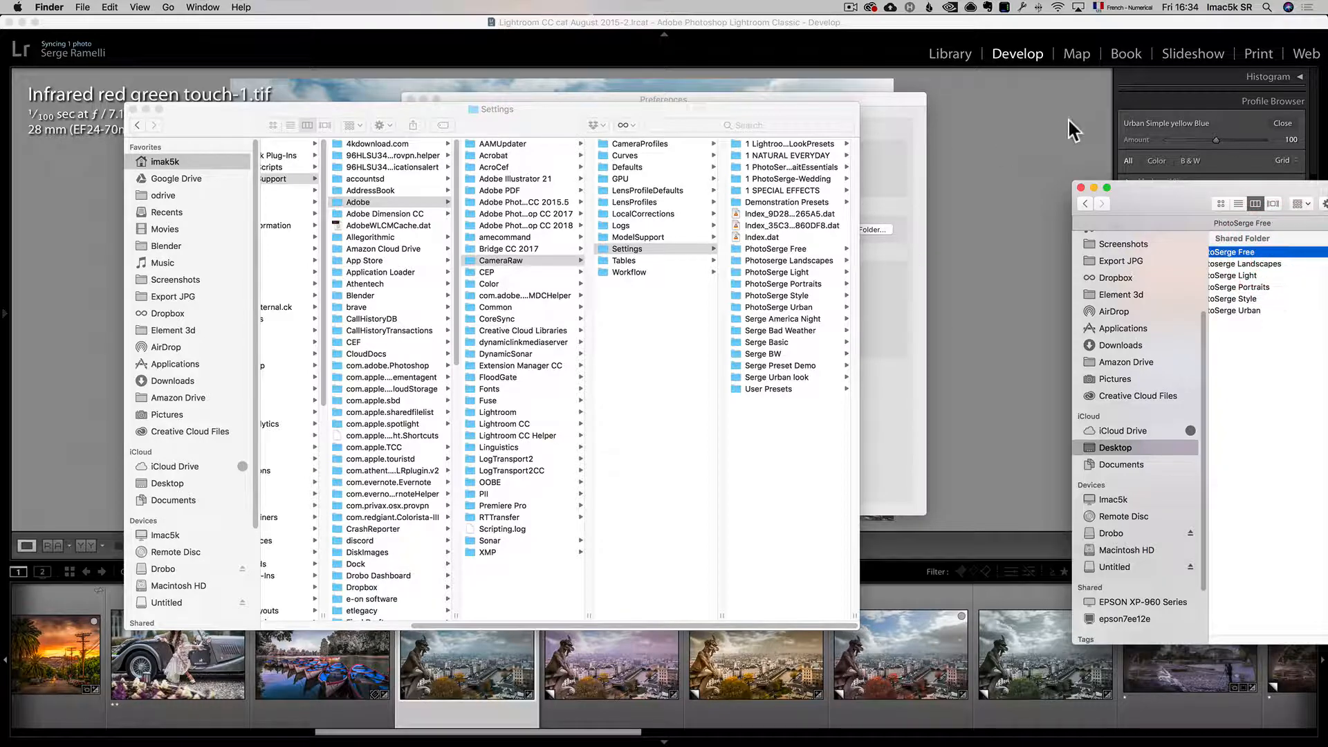
pyautogui.click(1068, 120)
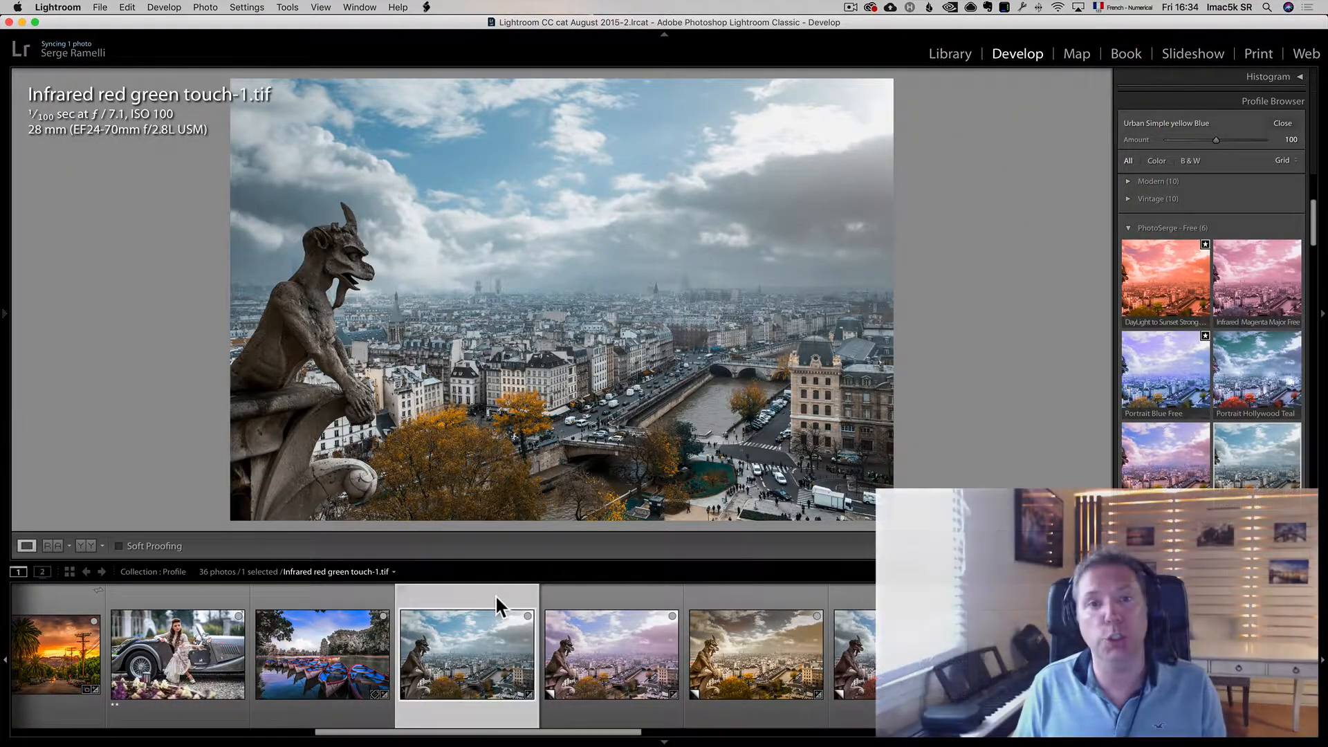